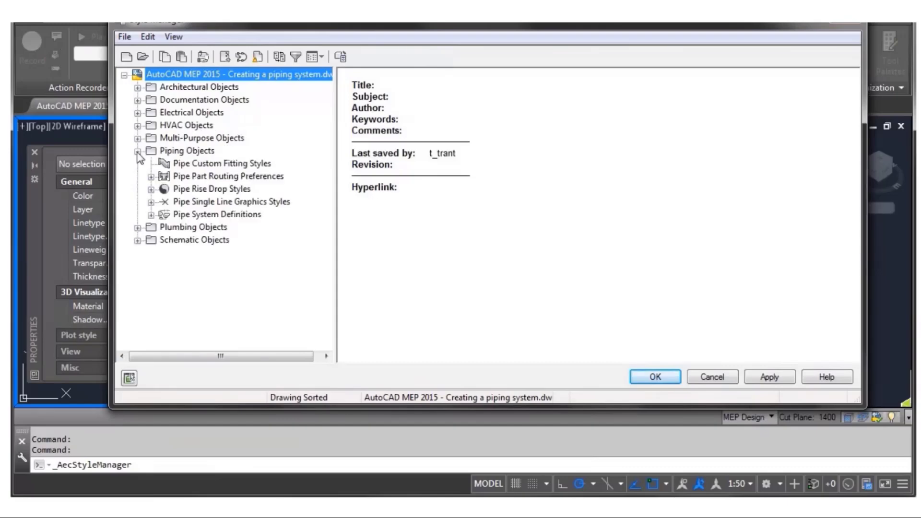
- In the Generic Threaded & Flanged Steel pipe routing preference, set the Size Range 1 tee to Flanged - Water - Generic Tee_gbm
click(223, 178)
double_click(223, 177)
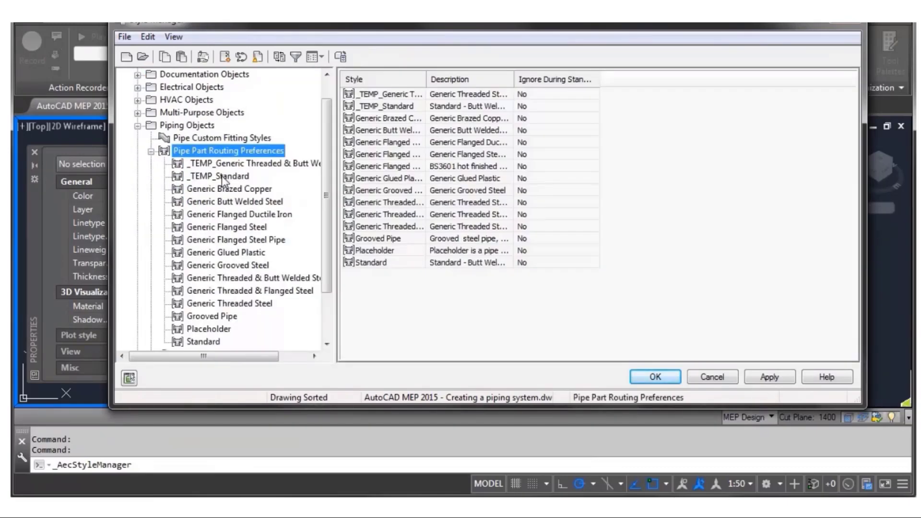
click(242, 291)
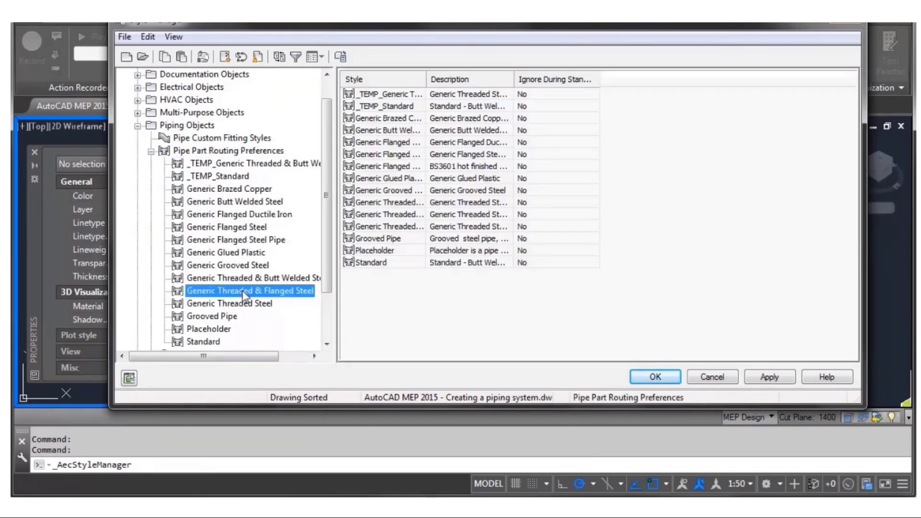
click(483, 281)
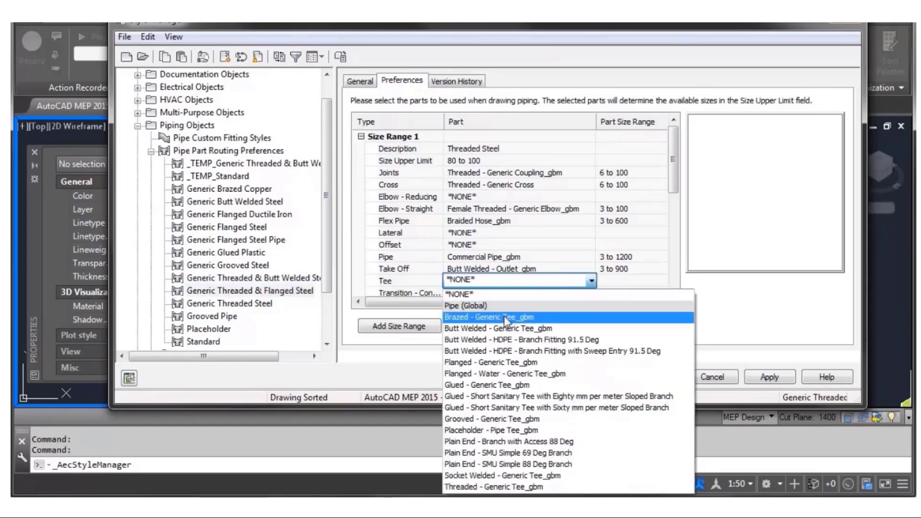
click(506, 376)
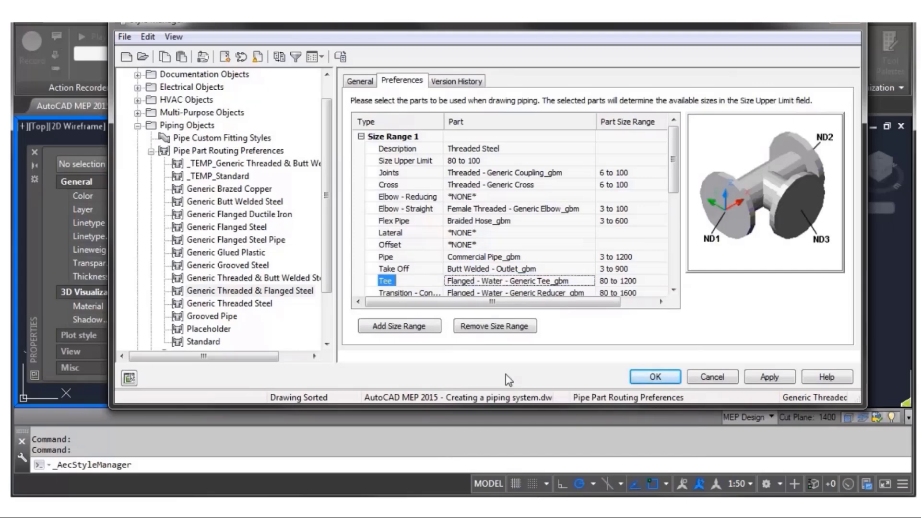
click(652, 377)
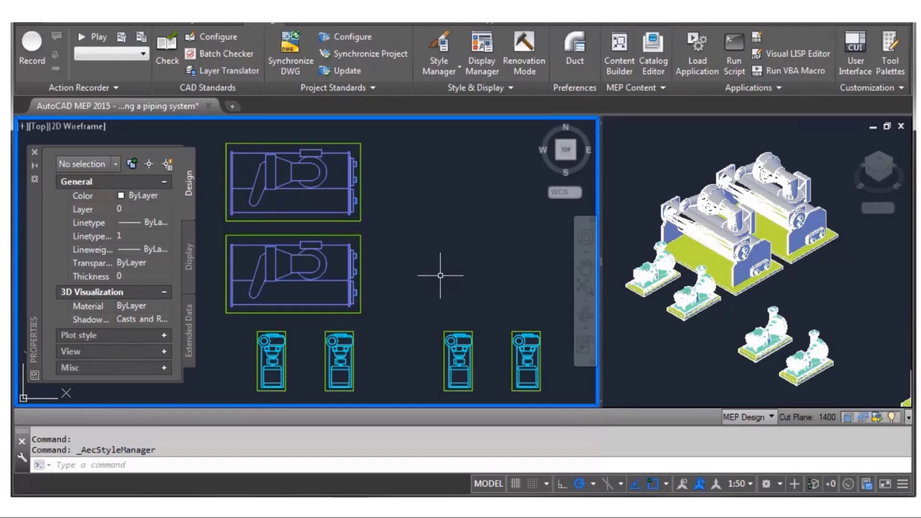
- Draw a 1200 mm pipe from the upper chiller's middle connector, using Generic Threaded & Butt Welded Steel routing and nominal size 100
click(378, 200)
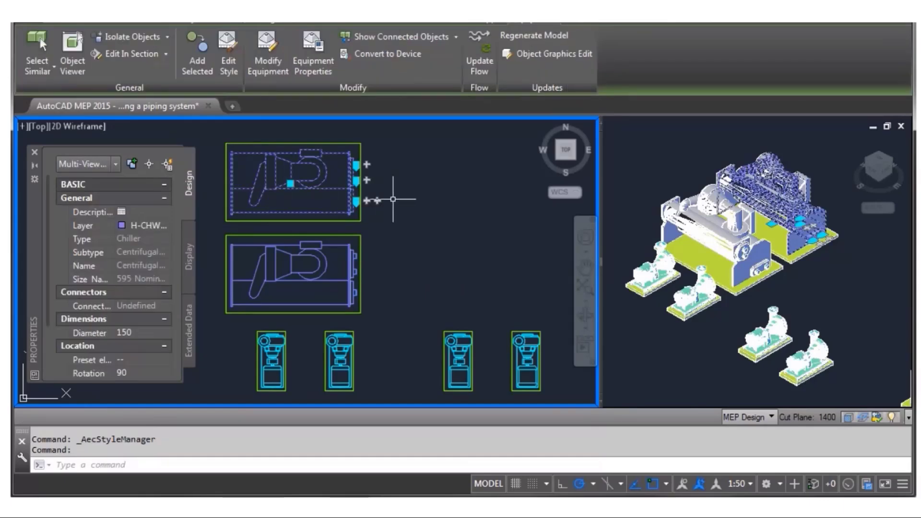
click(367, 180)
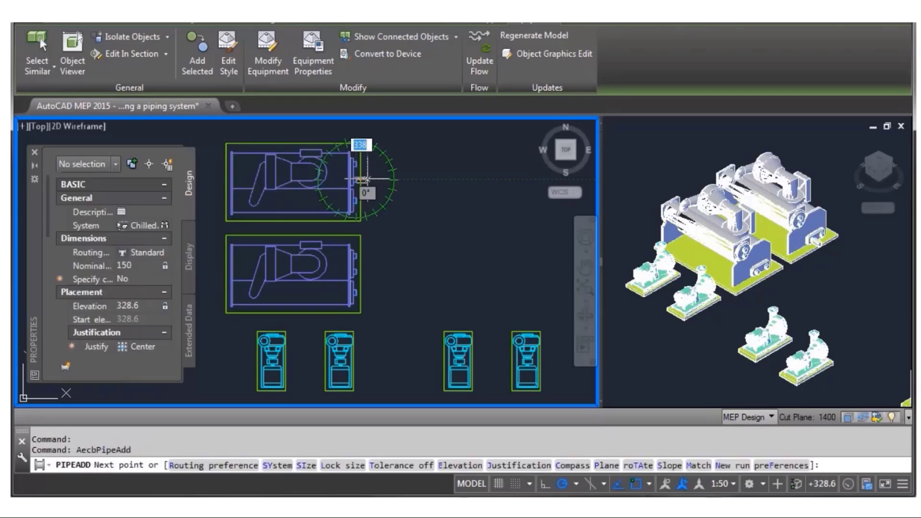
click(143, 252)
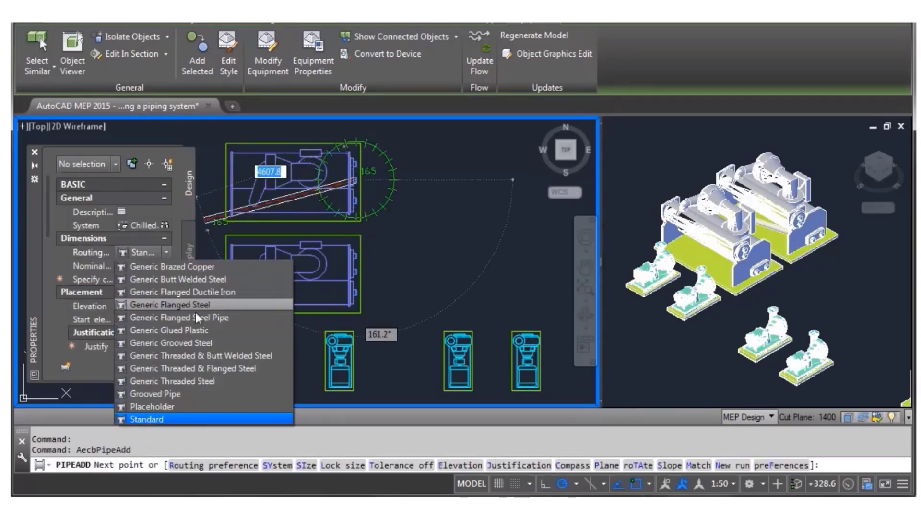
click(192, 355)
click(143, 268)
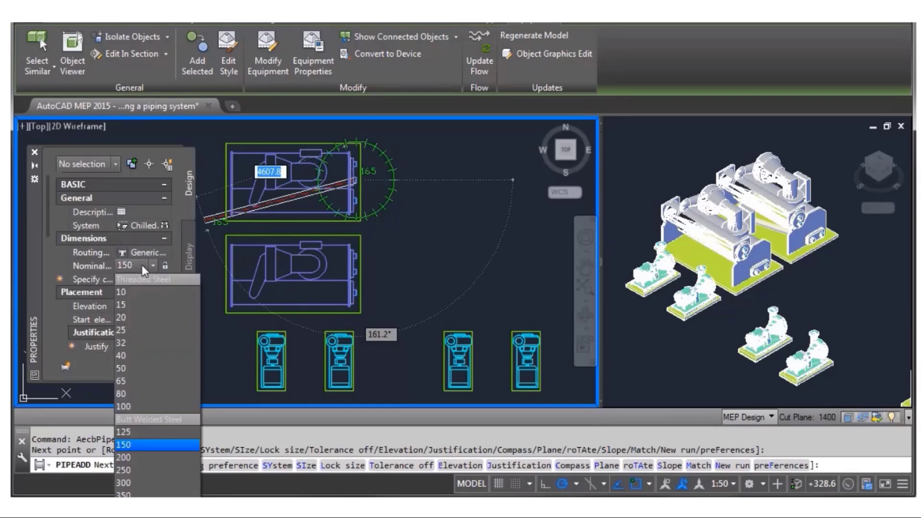
click(124, 407)
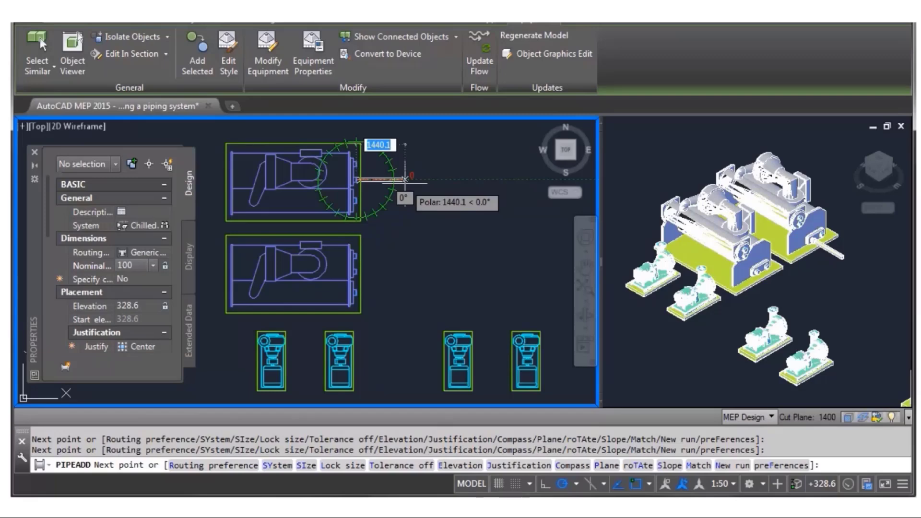
text(1200)
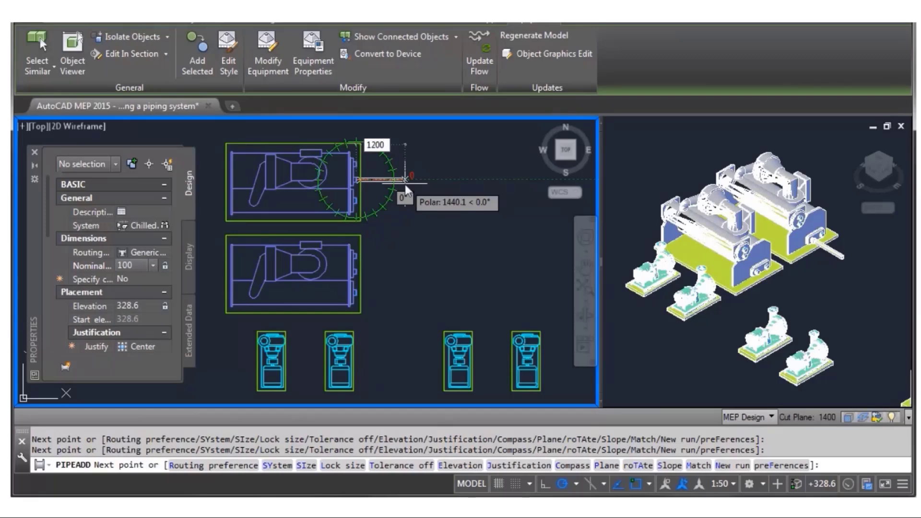
key(Return)
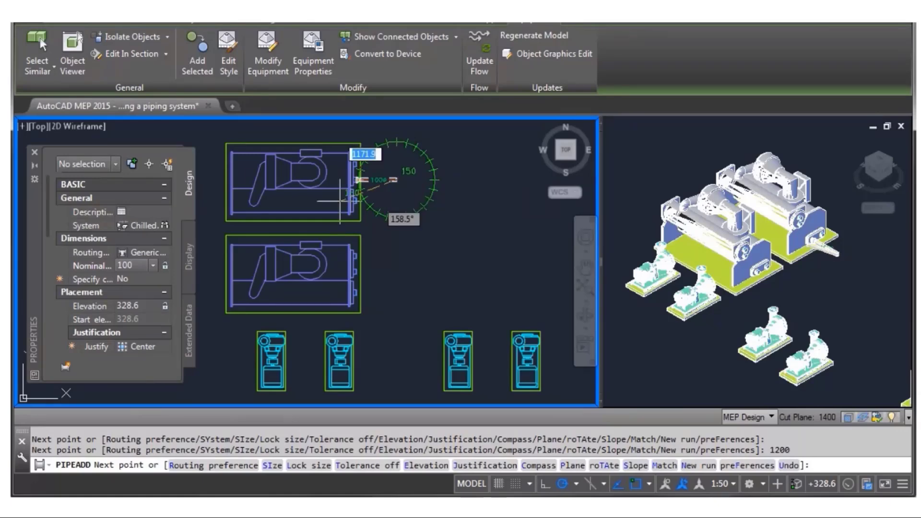
- Add a vertical riser at the end of the upper chiller's pipe up to elevation 2500 and finish the run
click(144, 307)
text(2500)
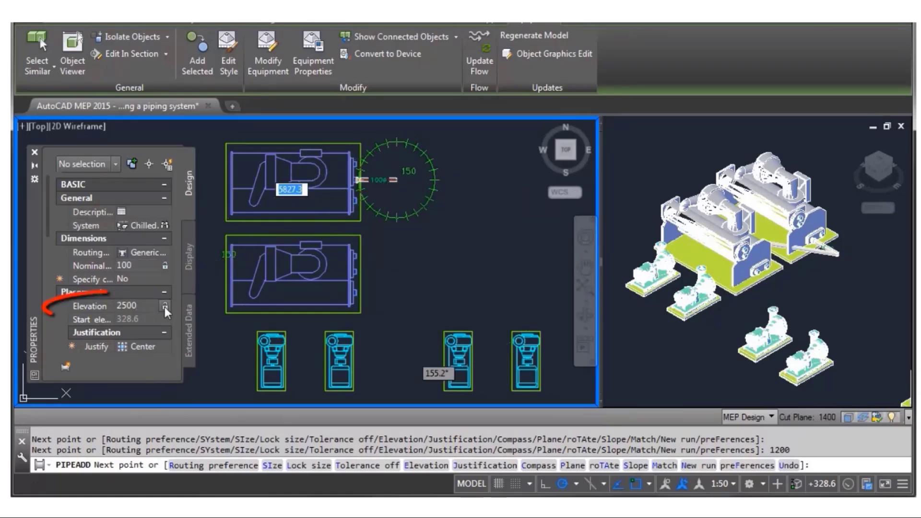
key(Return)
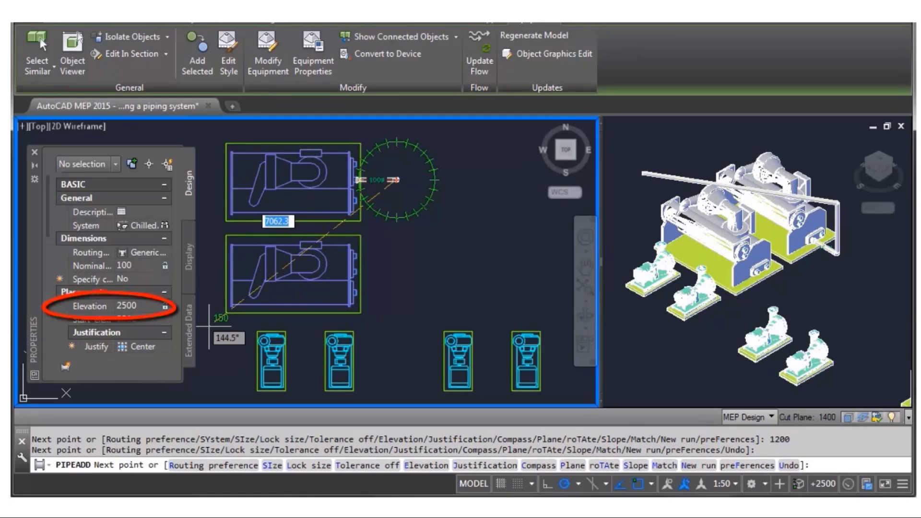
key(Return)
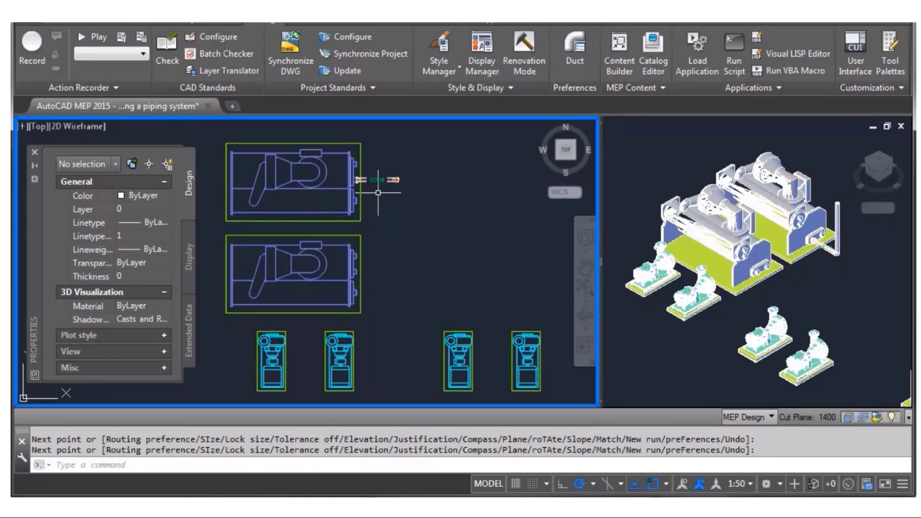
- Extend the pipe from the riser's upper end past the lower chiller to the pump row, then across to between the two right-hand pumps
click(389, 181)
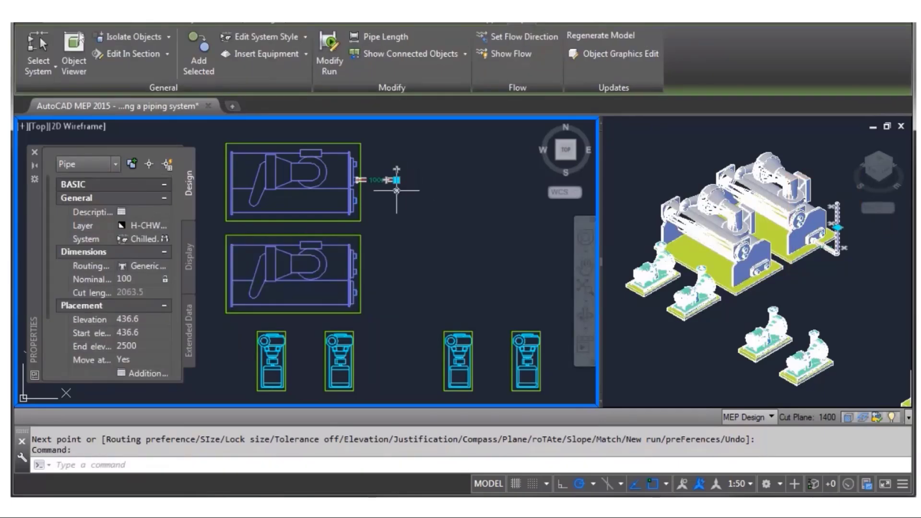
click(397, 191)
click(397, 379)
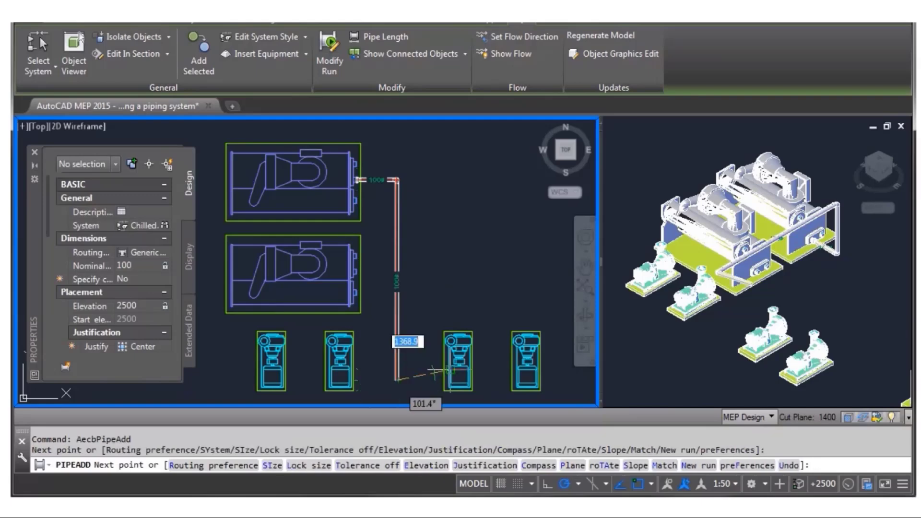
click(492, 380)
key(Return)
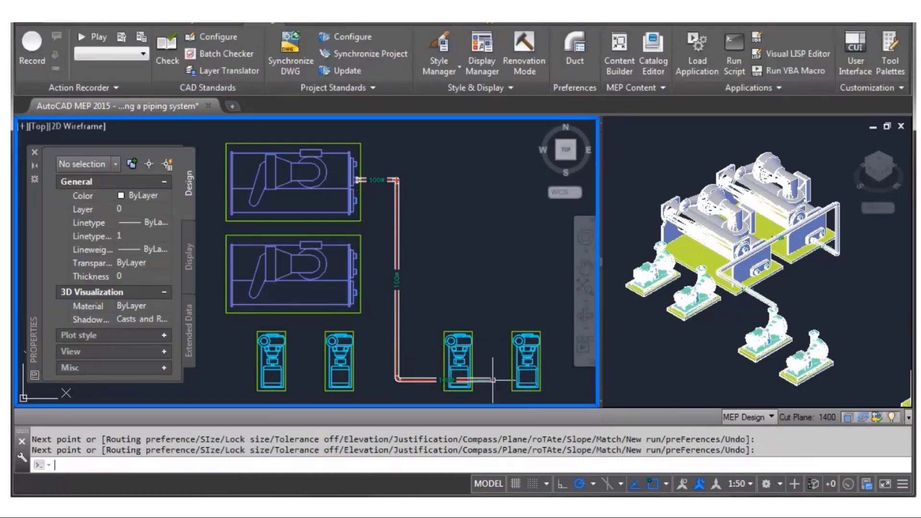
- Draw a size 100 pipe from the lower chiller's middle connector straight out to the overhead main
click(266, 280)
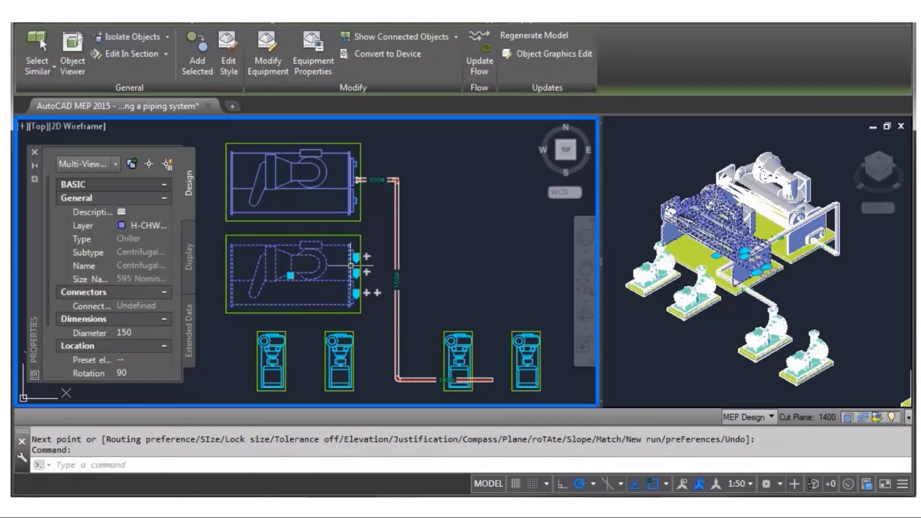
click(367, 272)
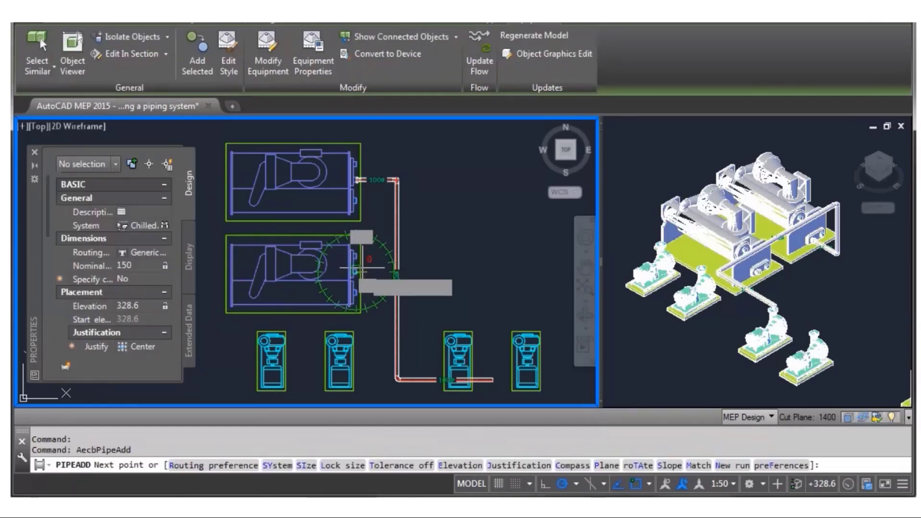
click(153, 265)
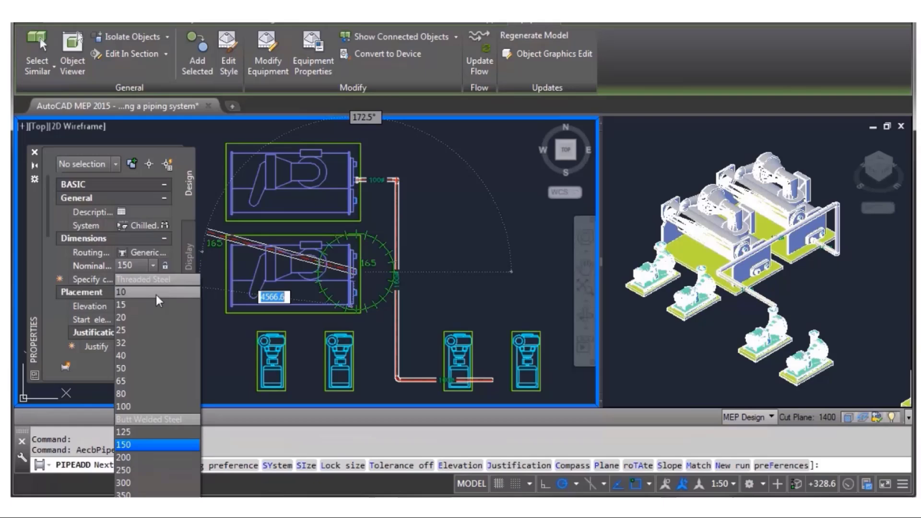
click(153, 408)
click(396, 272)
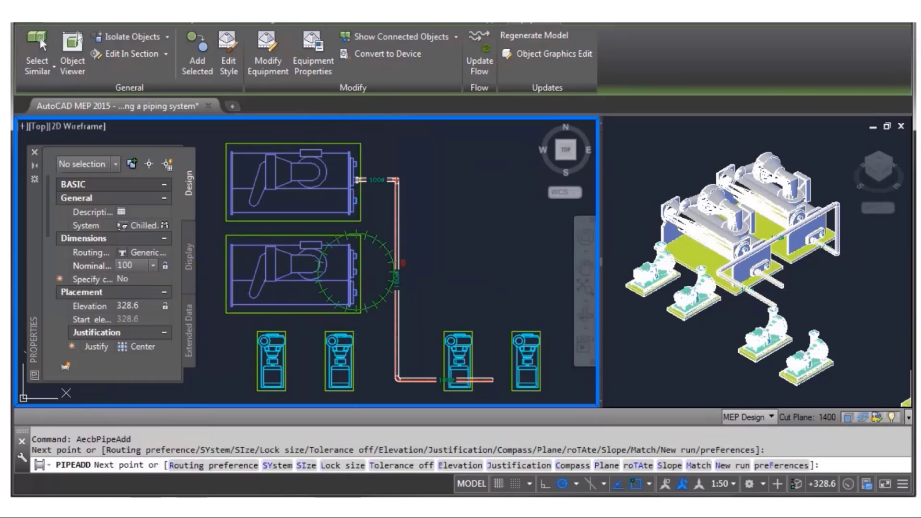
- Preview both connection solutions between the lower chiller's pipe and the main, accept solution 1 and end the command
right_click(457, 272)
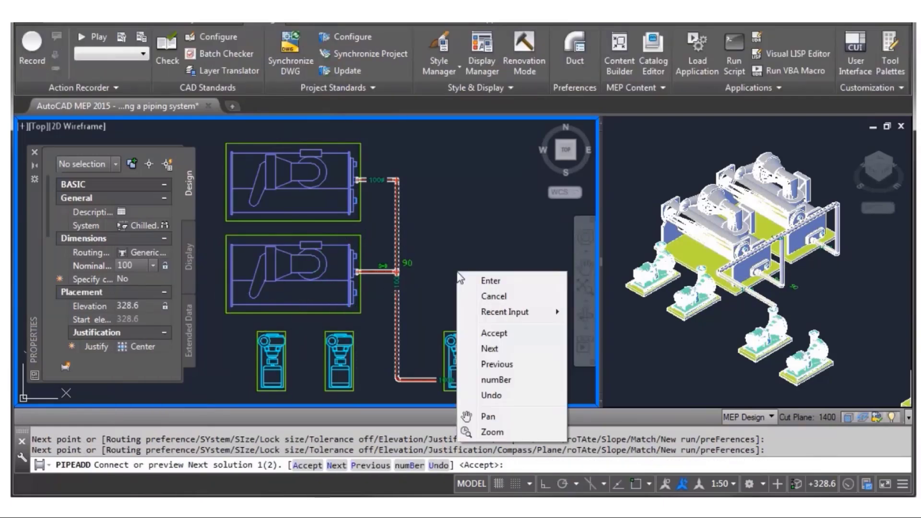
click(513, 349)
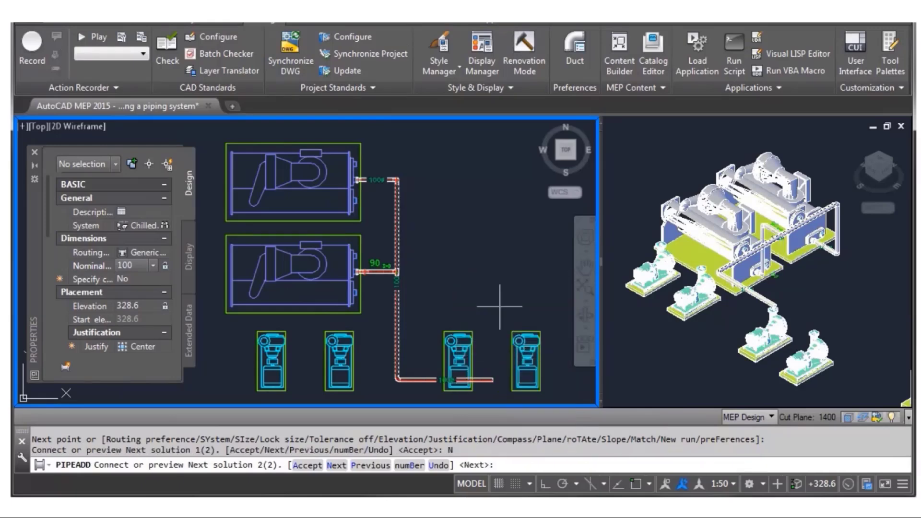
right_click(459, 272)
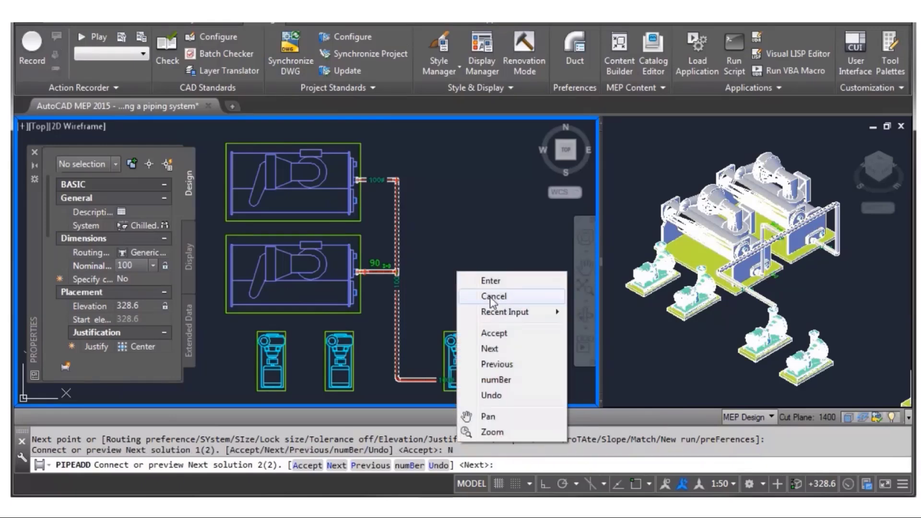
click(497, 364)
right_click(458, 275)
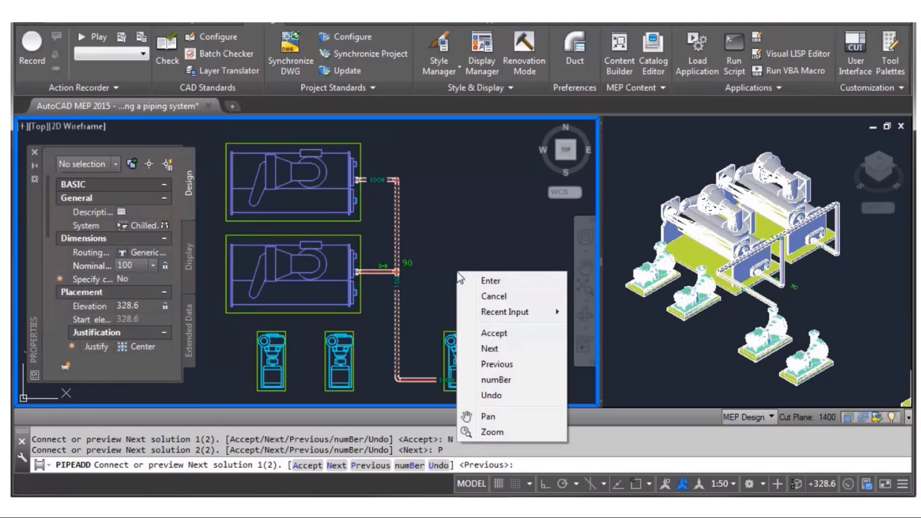
click(520, 333)
key(Escape)
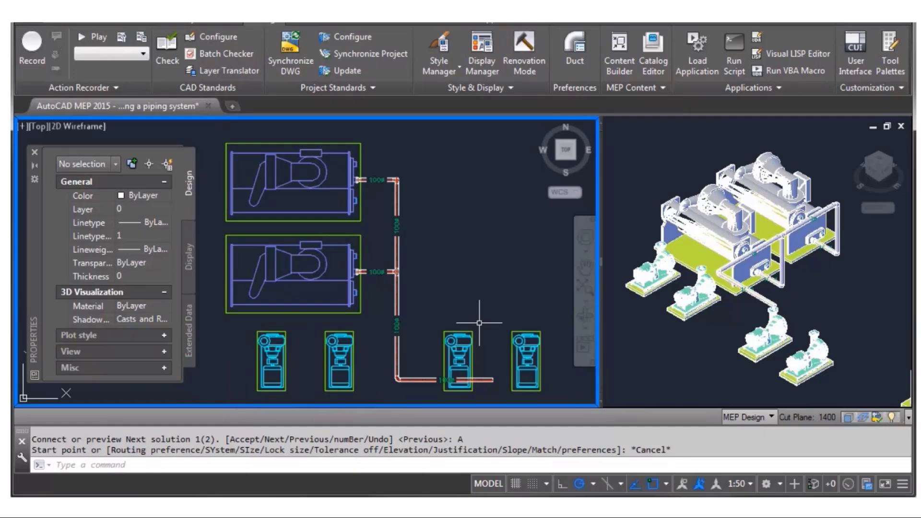
- From the elbow at the pump row, add a pipe opposite the existing branch, ending between the two left-hand pumps
click(398, 380)
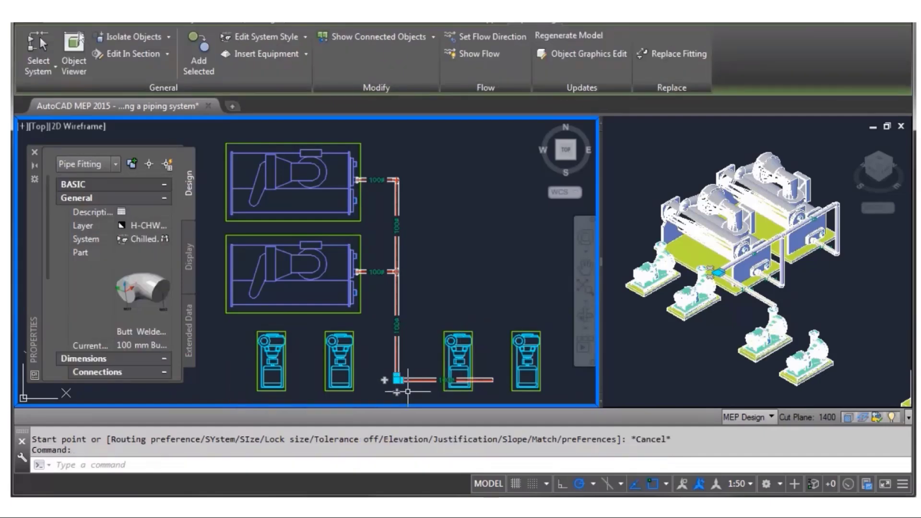
click(384, 380)
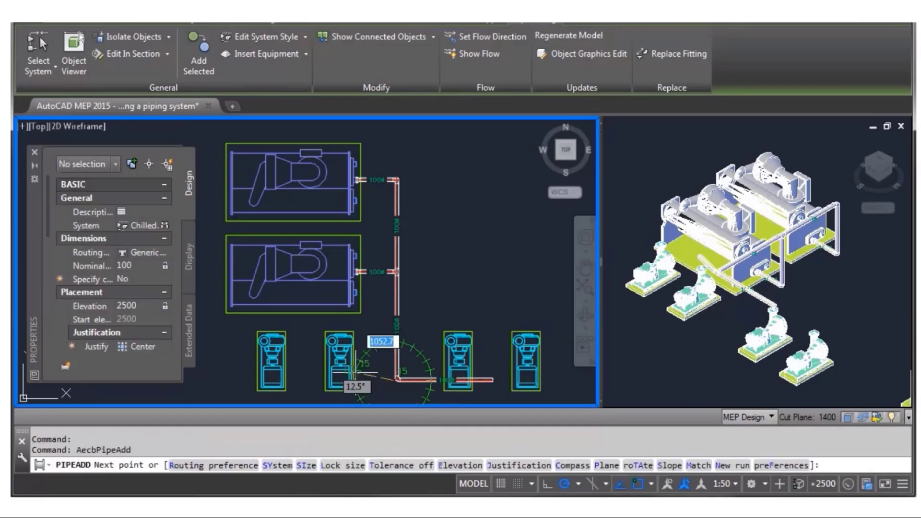
click(303, 380)
key(Return)
key(Return)
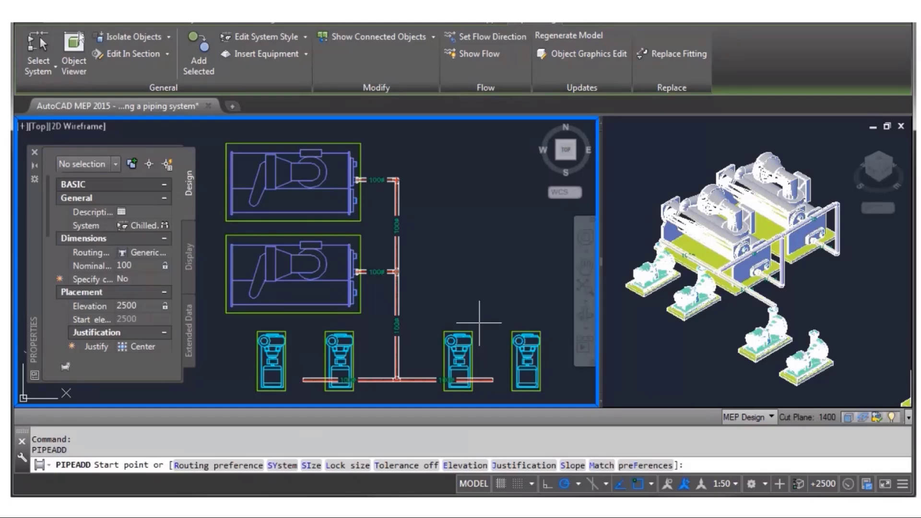
- Start a pipe from the leftmost pump's upper connector, rise to elevation 2500 and substitute the Flanged - Water - Generic Threaded Flange
middle_drag(259, 372, 281, 304)
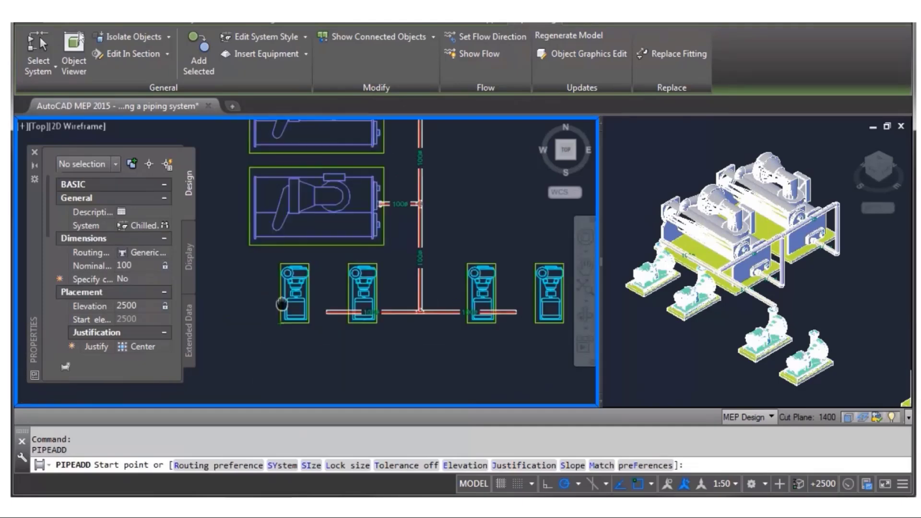
scroll(283, 312, up, 4)
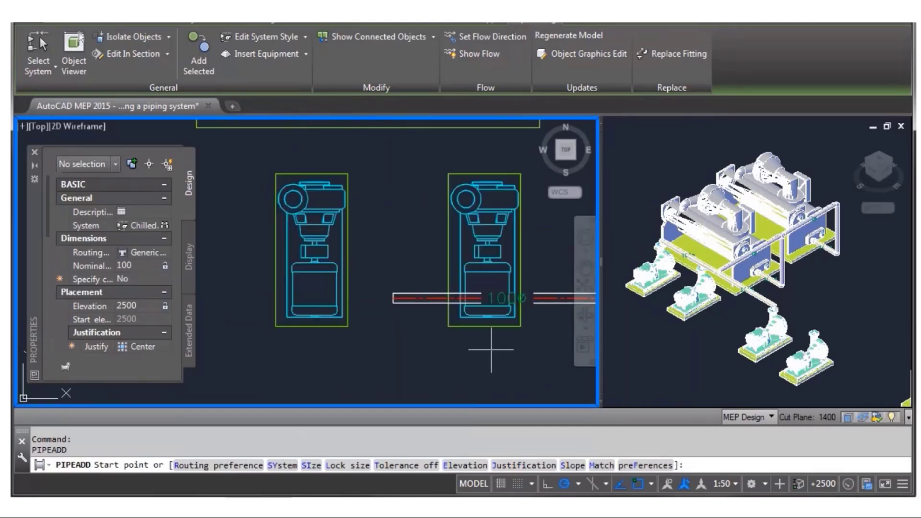
key(Escape)
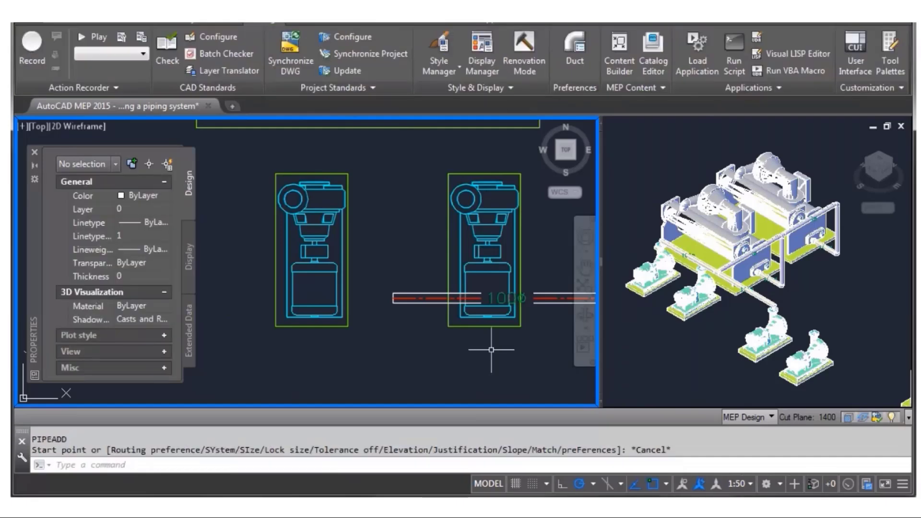
click(306, 239)
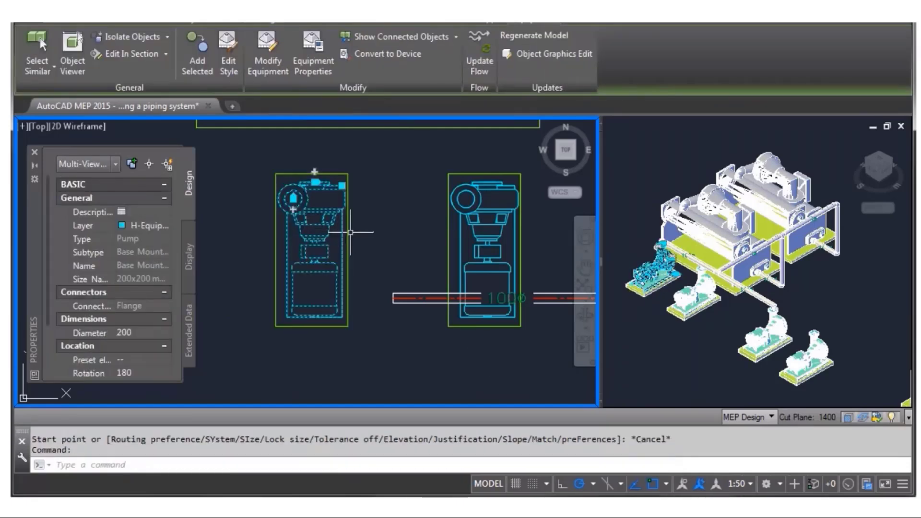
click(293, 210)
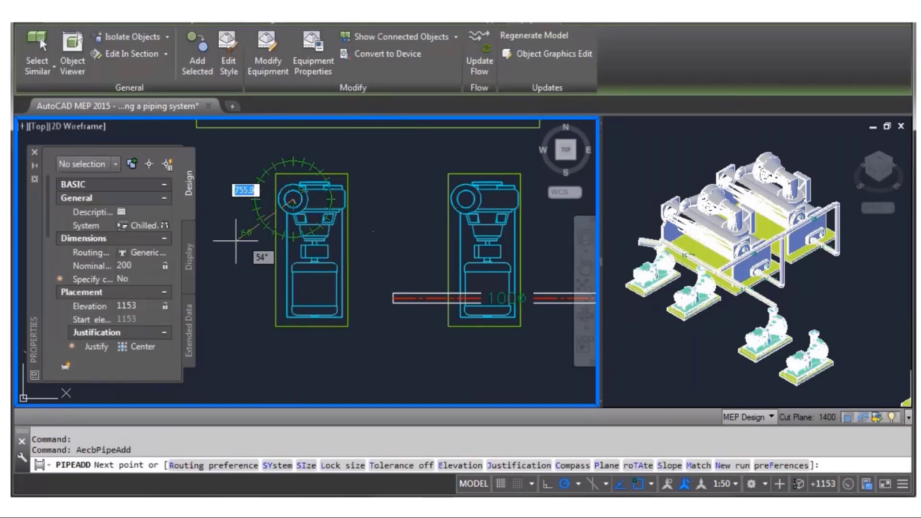
click(126, 306)
text(2500)
key(Return)
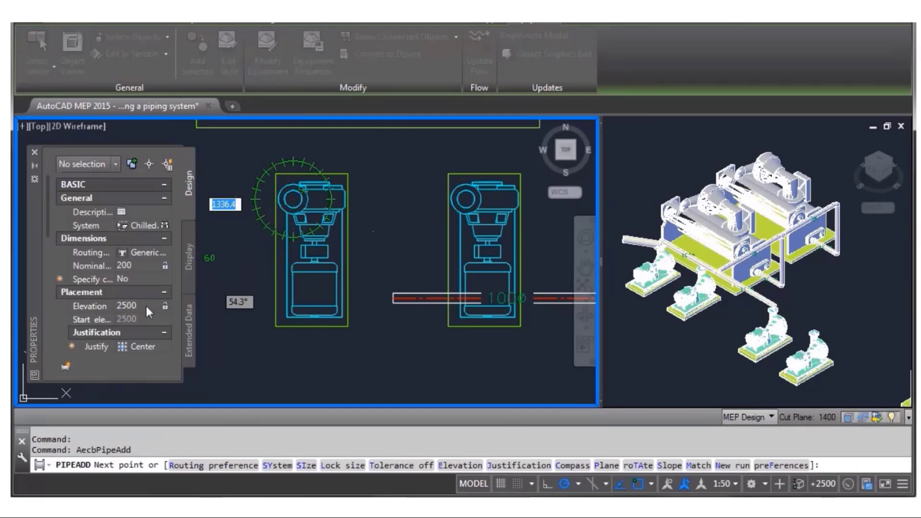
click(394, 198)
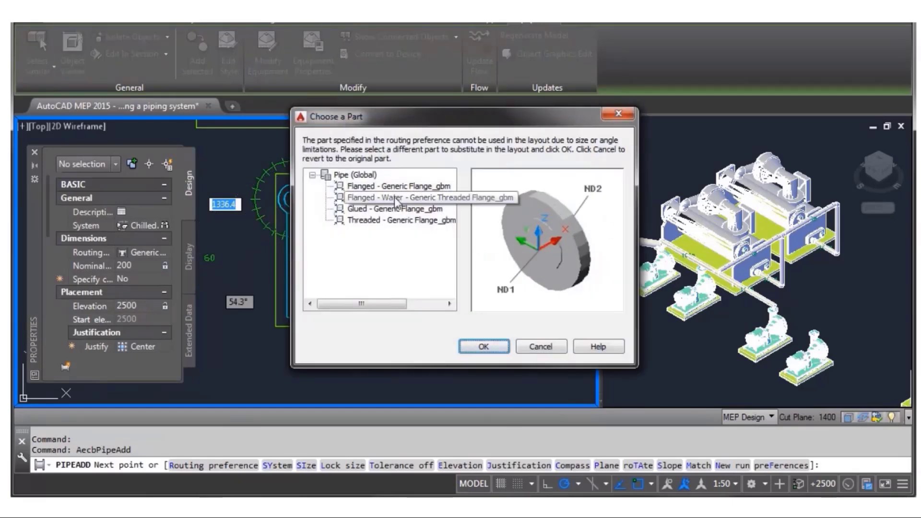
click(484, 346)
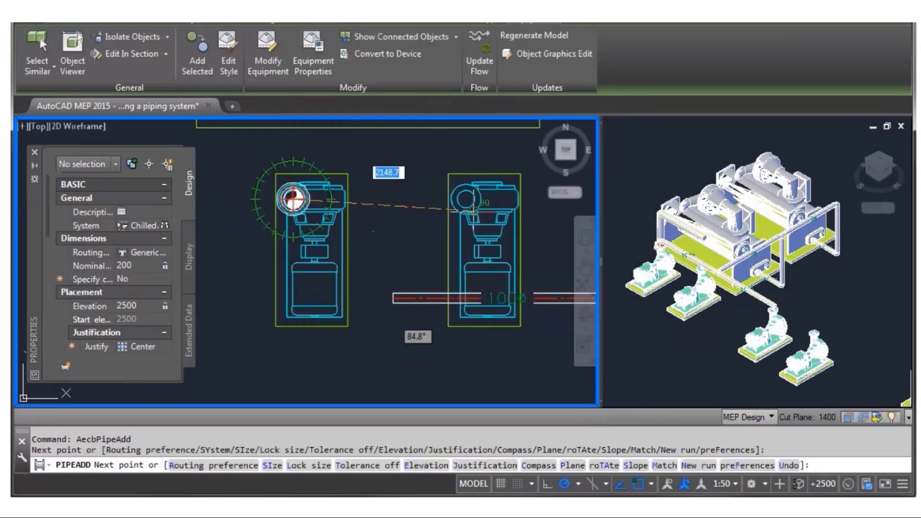
- Run the pipe to the neighbouring pump's connector, substitute the Flanged - Water - Generic Threaded Flange, accept the connection and end the command
click(465, 199)
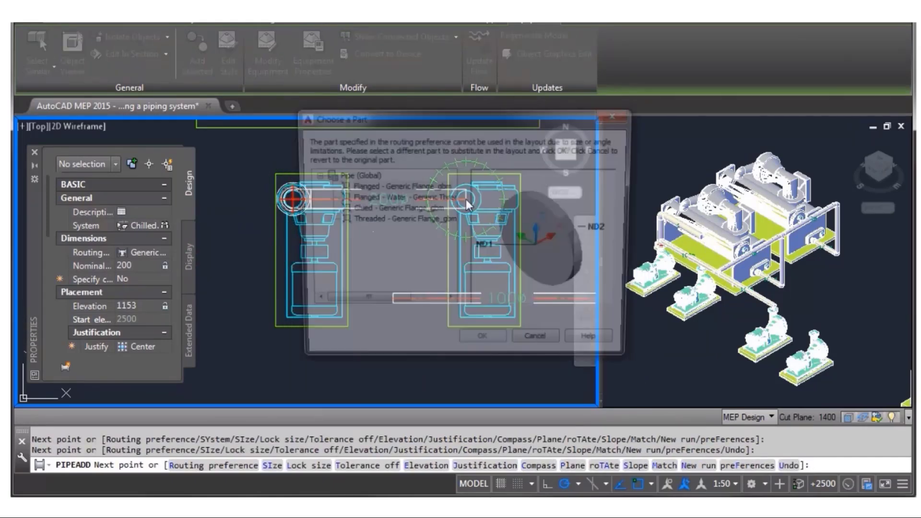
click(395, 198)
click(484, 347)
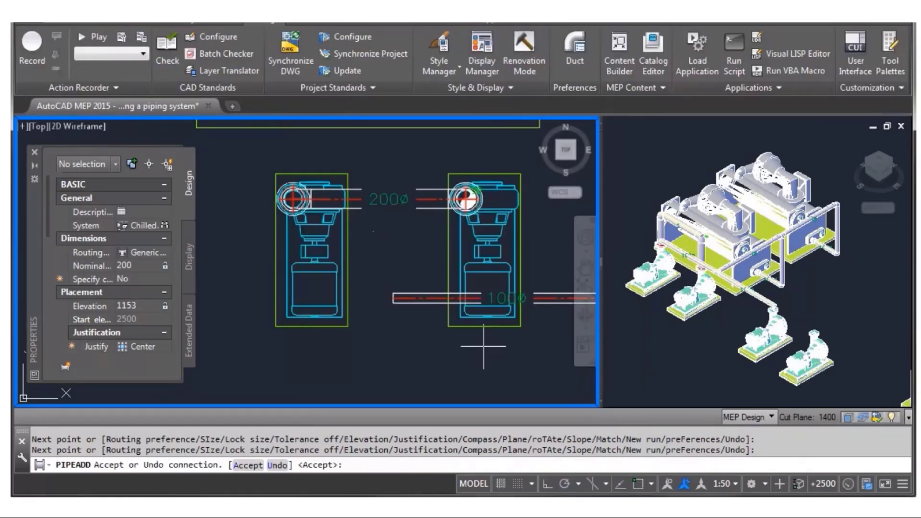
key(ctrl+r)
key(Return)
key(Return)
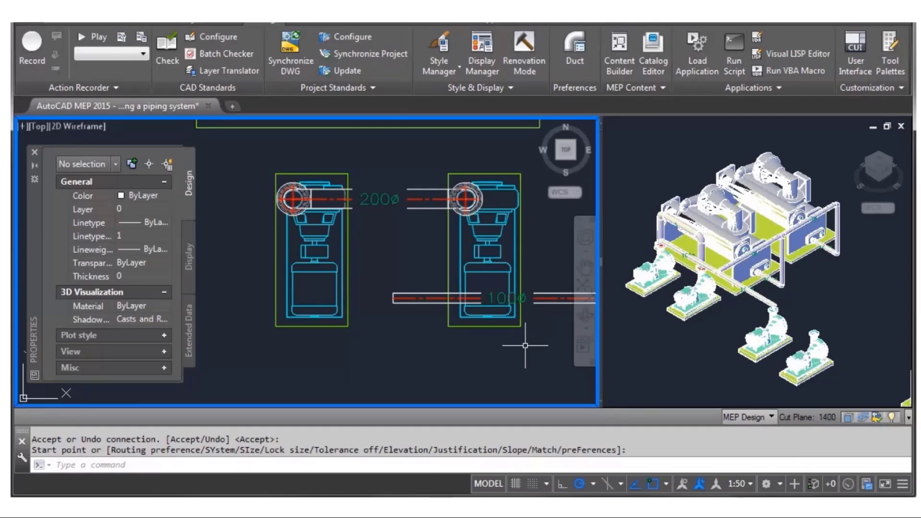
- Branch from the midpoint of the pipe between the two left-hand pumps, reduce to size 100 and connect to the open main end
click(434, 198)
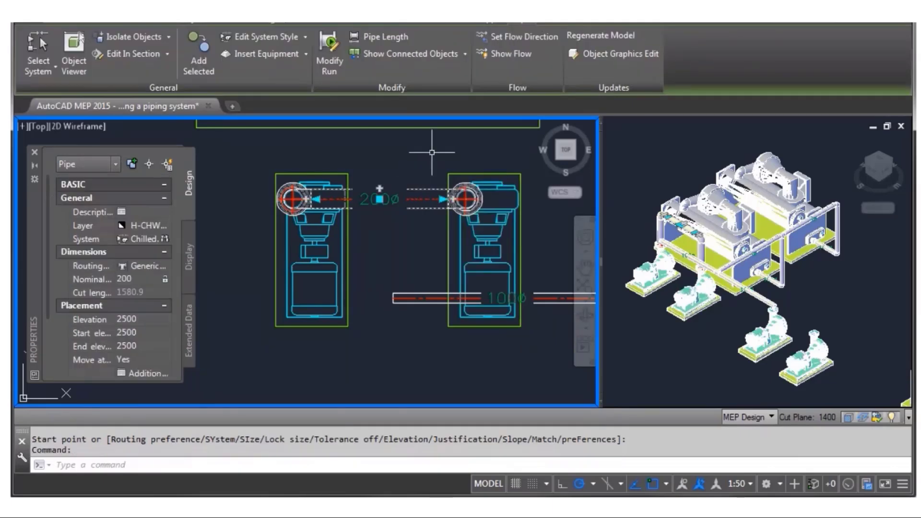
click(379, 188)
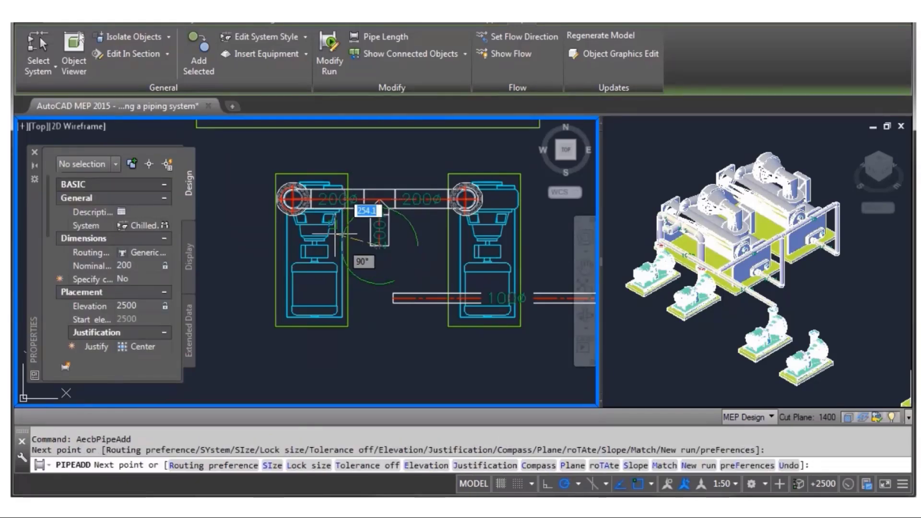
click(142, 264)
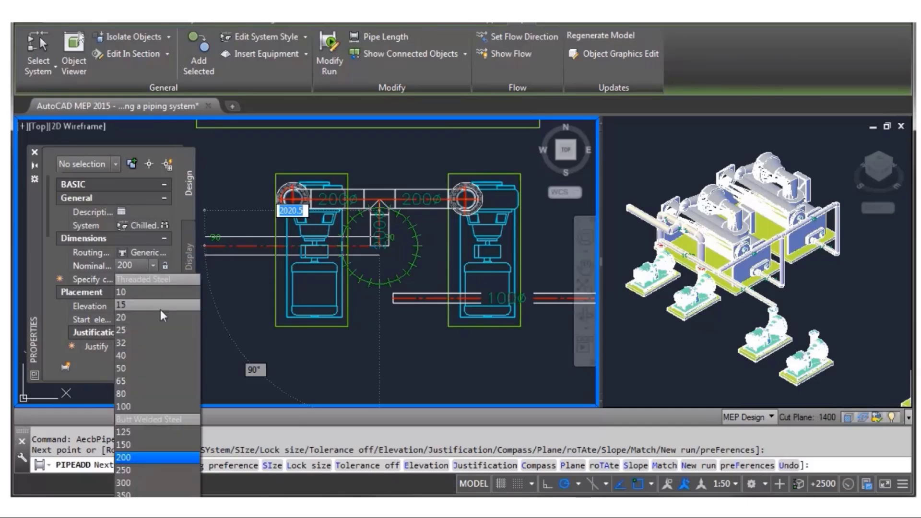
click(151, 407)
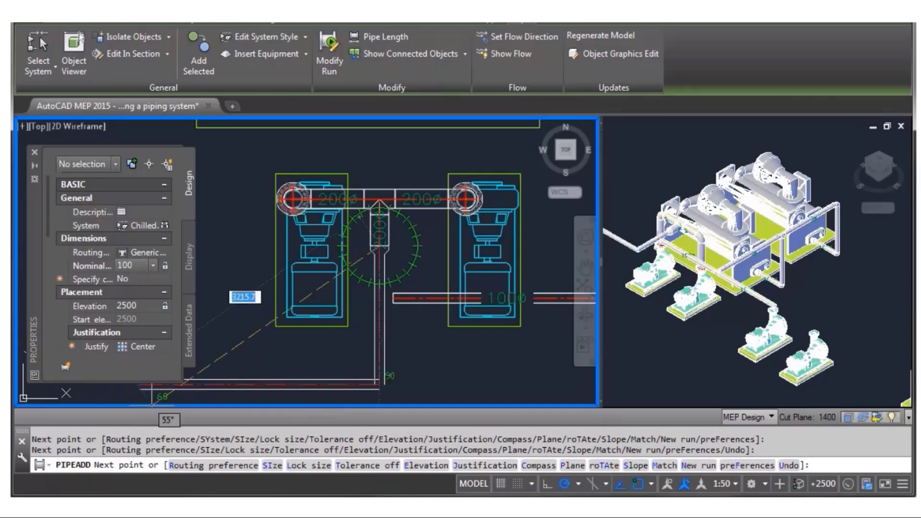
click(393, 298)
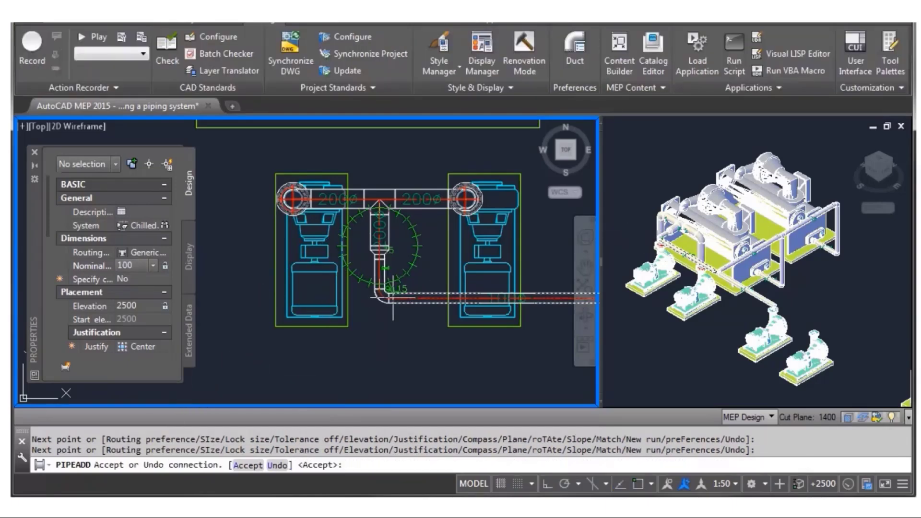
right_click(531, 225)
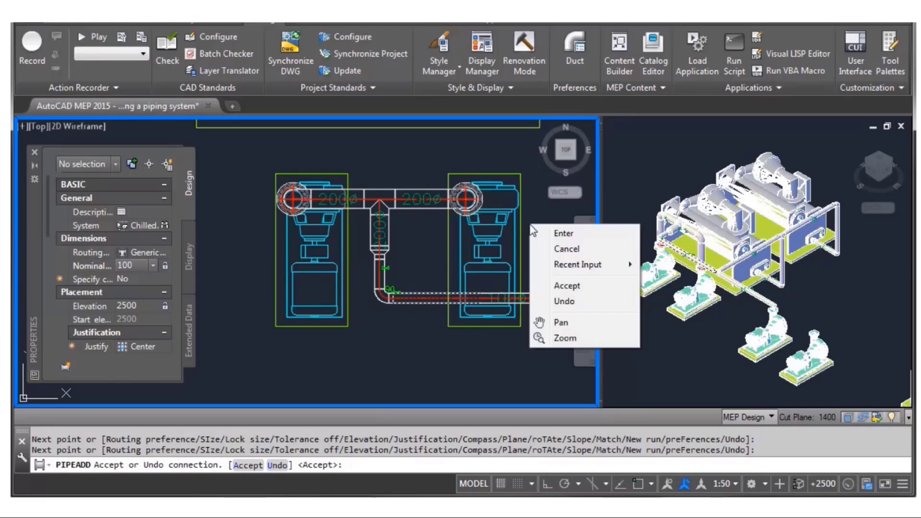
click(567, 286)
key(Escape)
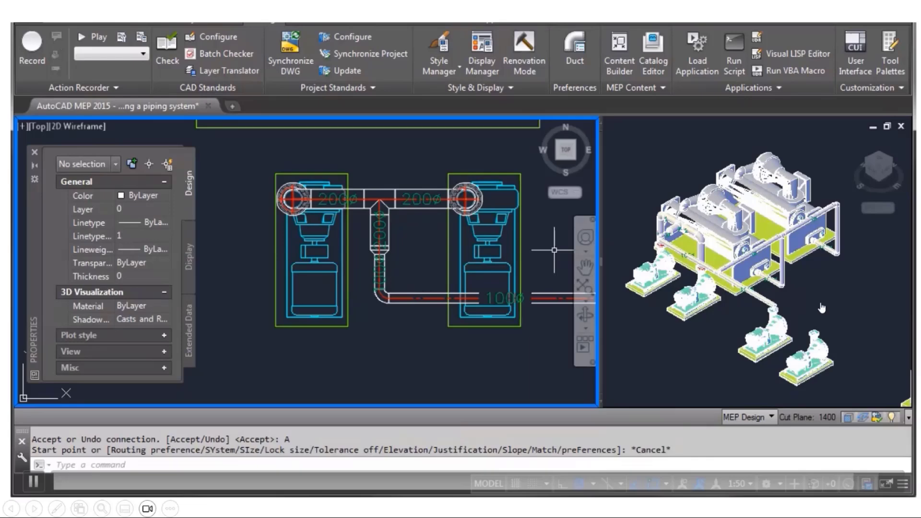
middle_drag(279, 271, 259, 370)
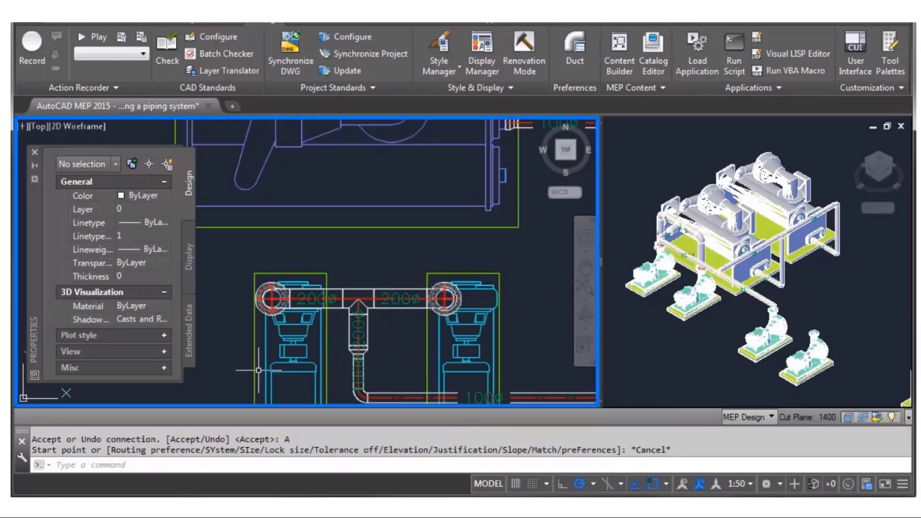
scroll(258, 370, down, 3)
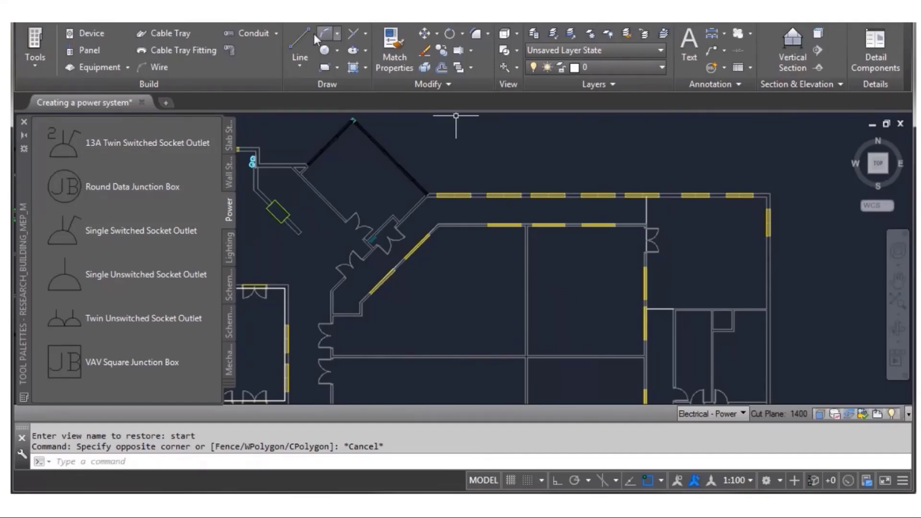
- Show the Project Navigator and attach the 02 Spaces construct from Architectural > Spaces to the power system drawing
click(55, 461)
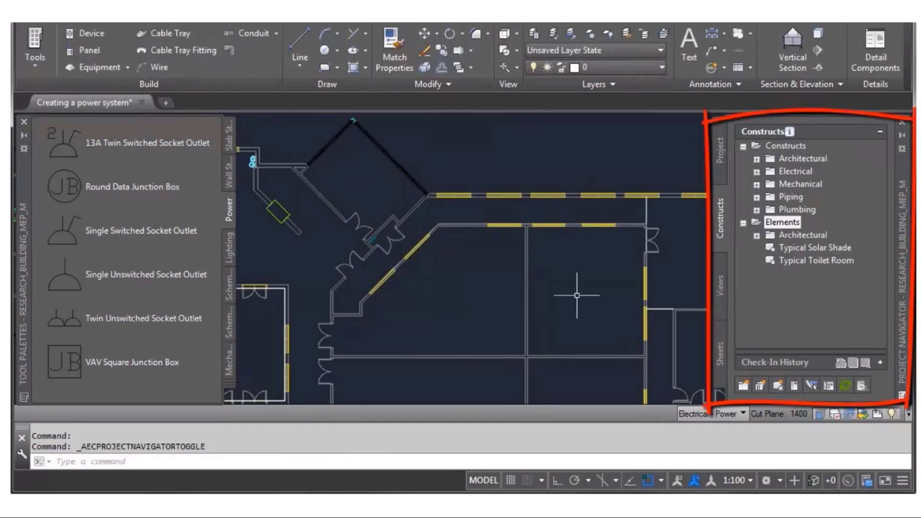
click(757, 159)
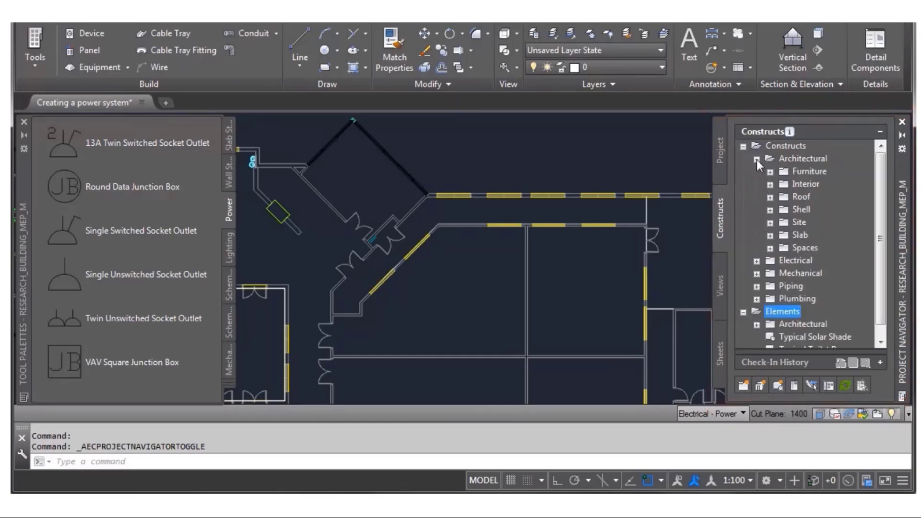
click(769, 248)
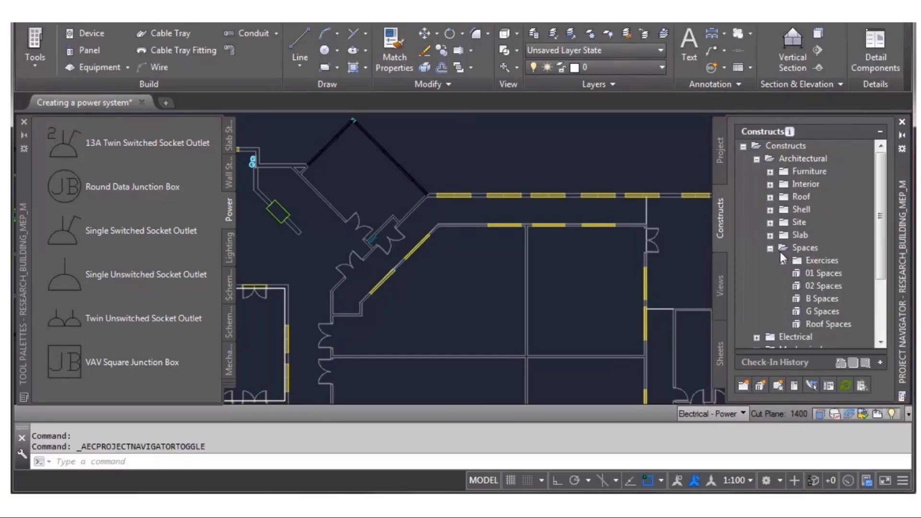
mouse_move(821, 287)
mouse_down()
mouse_move(721, 274)
mouse_move(577, 295)
mouse_up()
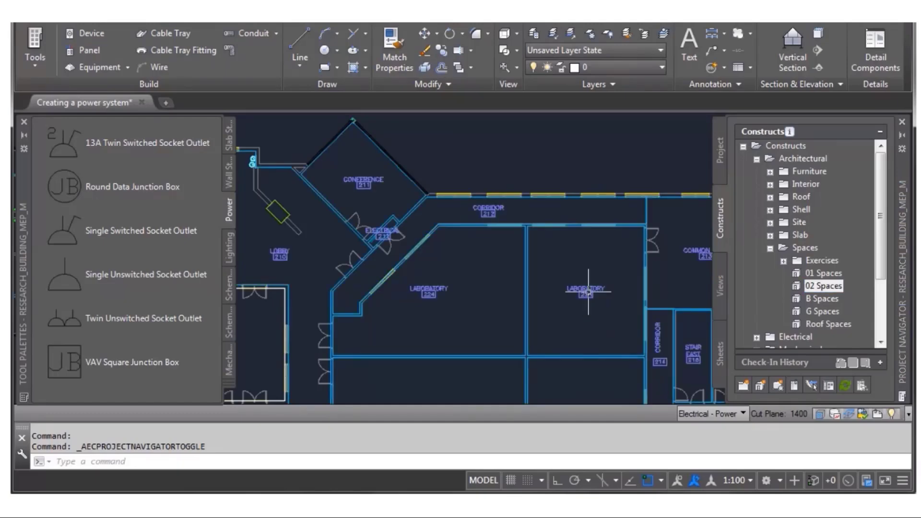
- Start adding the Single Switched Socket Outlet with the Quantity around space layout method and 15 devices
scroll(587, 291, up, 2)
middle_drag(586, 290, 482, 253)
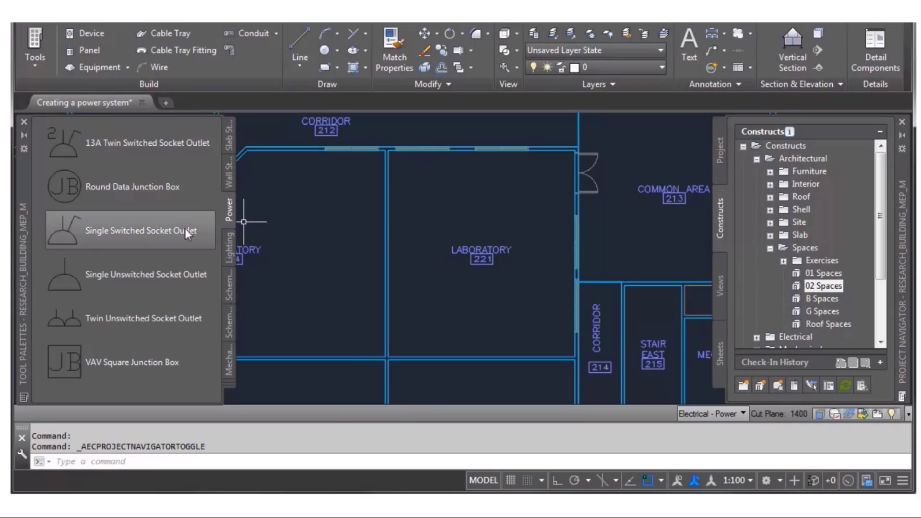
click(163, 231)
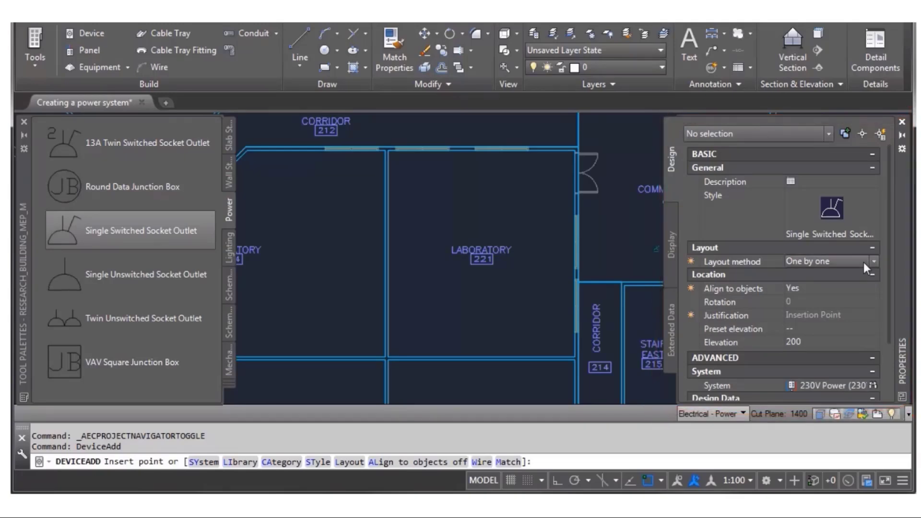
click(863, 263)
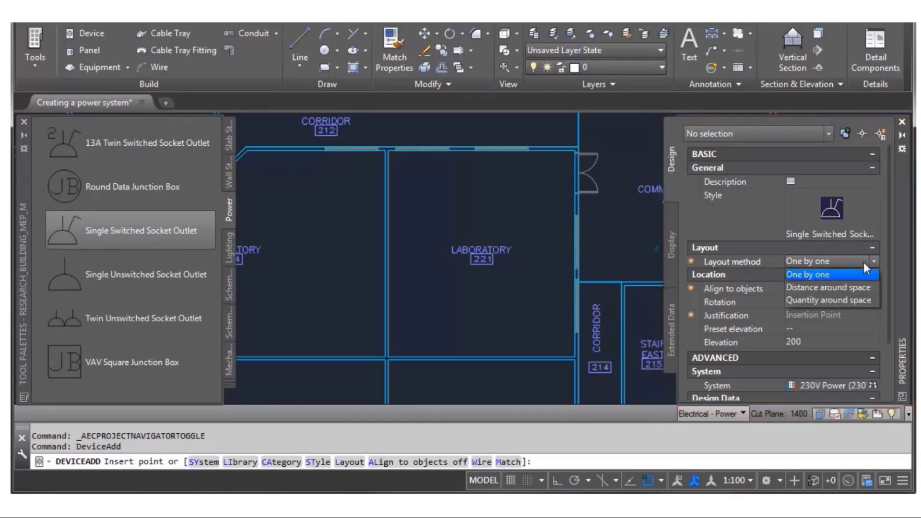
click(836, 300)
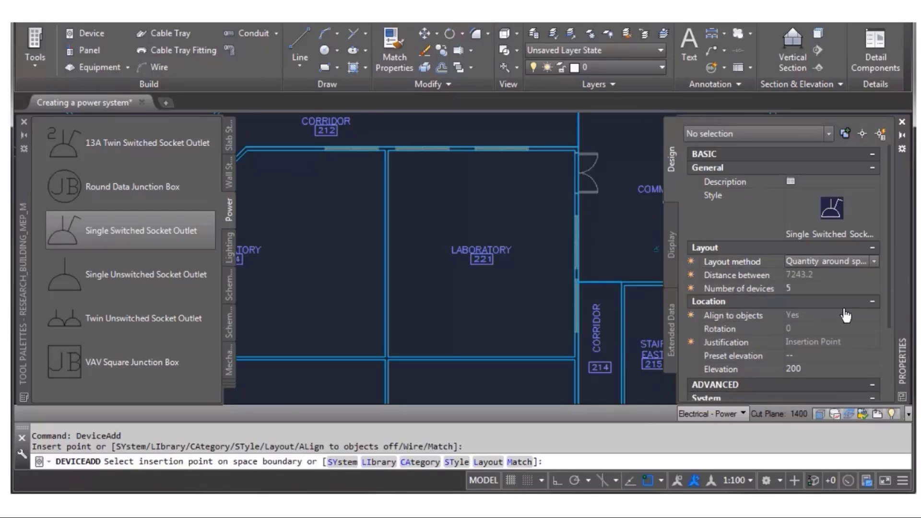
click(816, 289)
text(15)
key(Return)
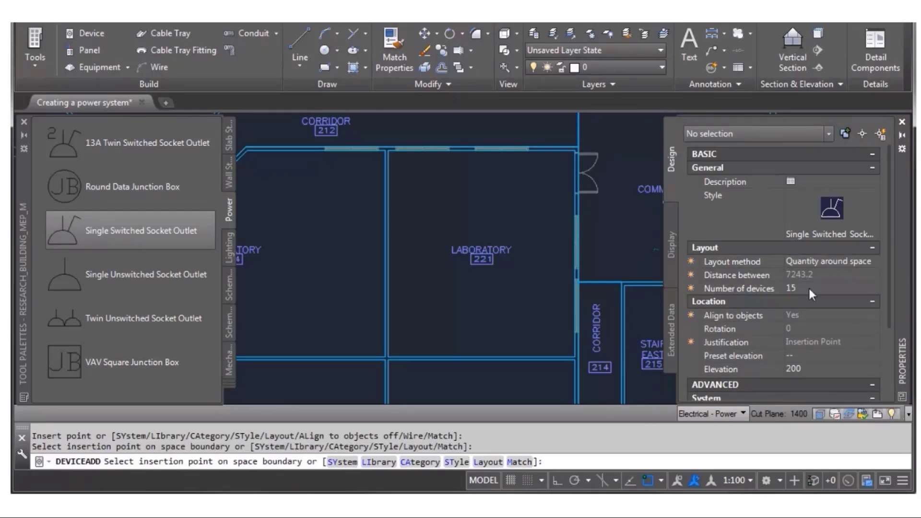
- Assign the outlets' electrical properties to the Exercise Panel, system 230V Power, circuit 1
scroll(808, 286, down, 4)
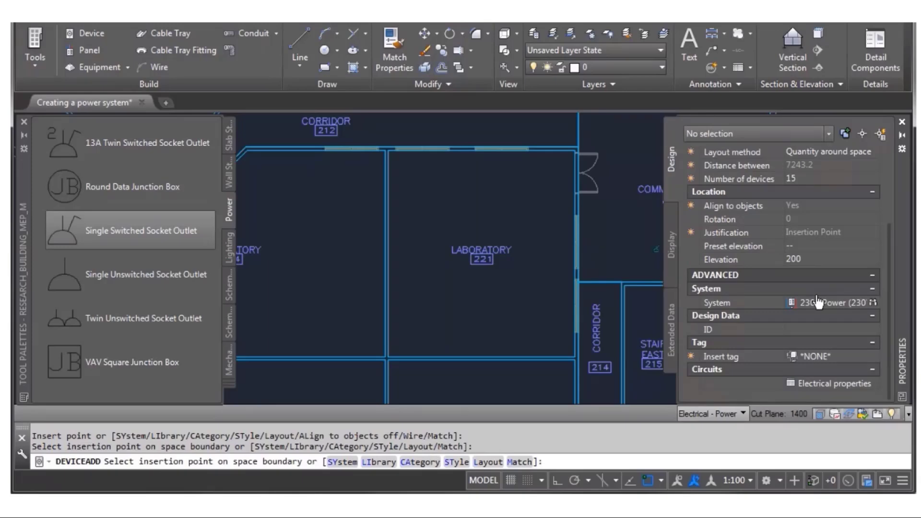
click(827, 384)
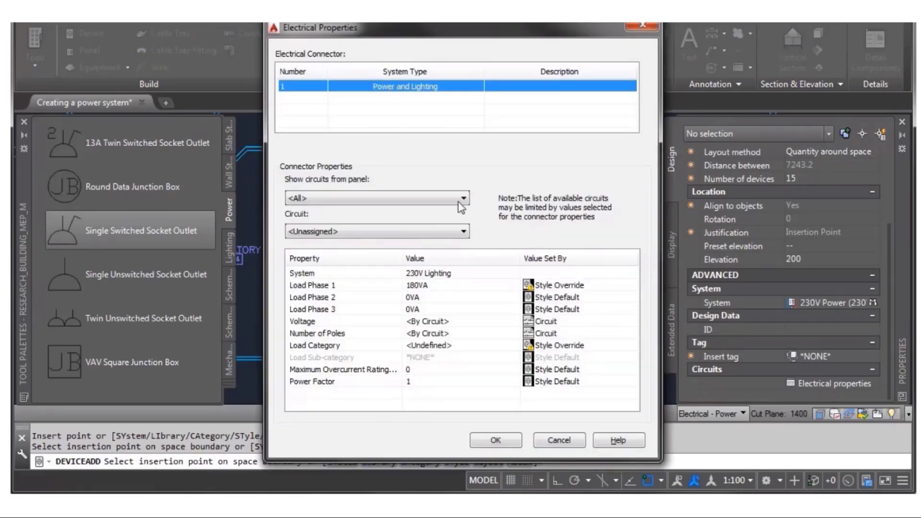
click(394, 197)
click(387, 224)
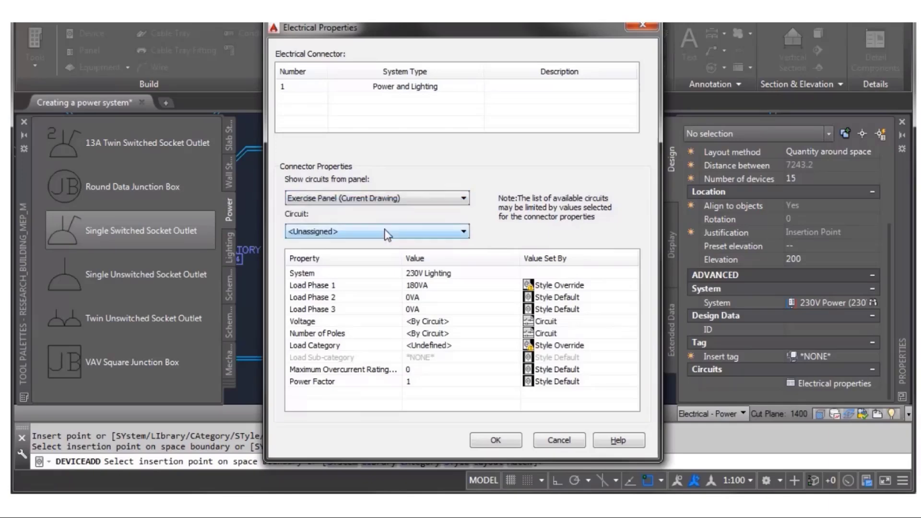
click(470, 272)
click(470, 273)
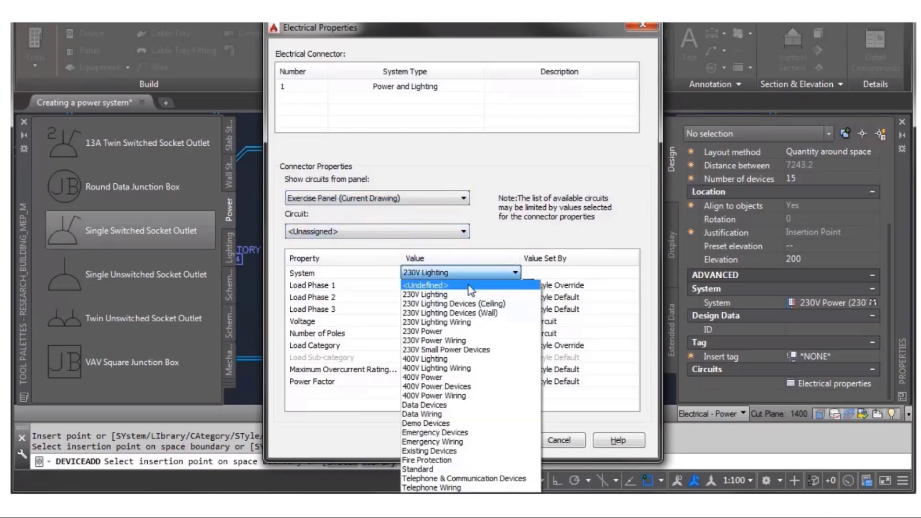
click(422, 331)
click(382, 231)
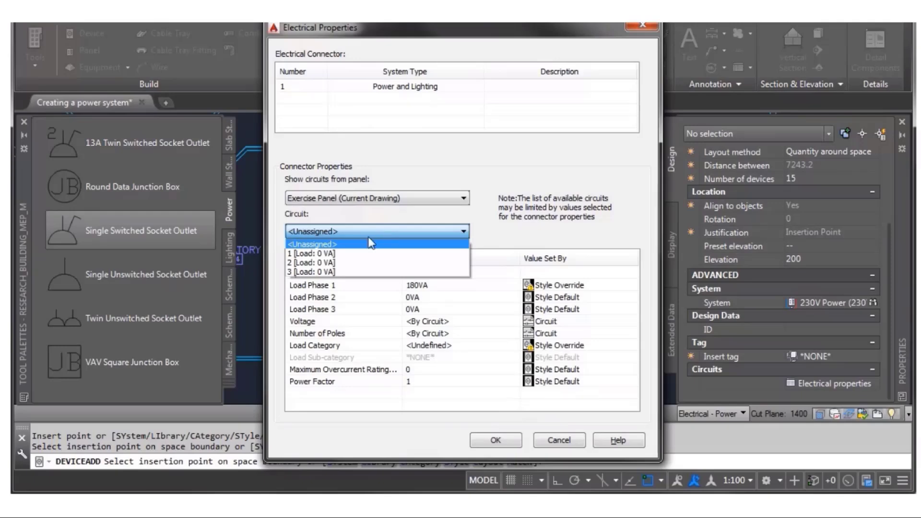
click(311, 254)
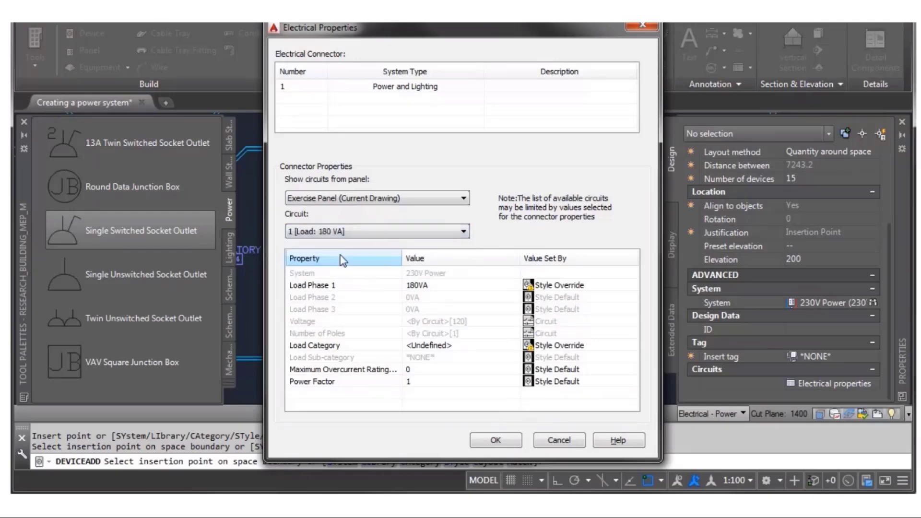
click(496, 441)
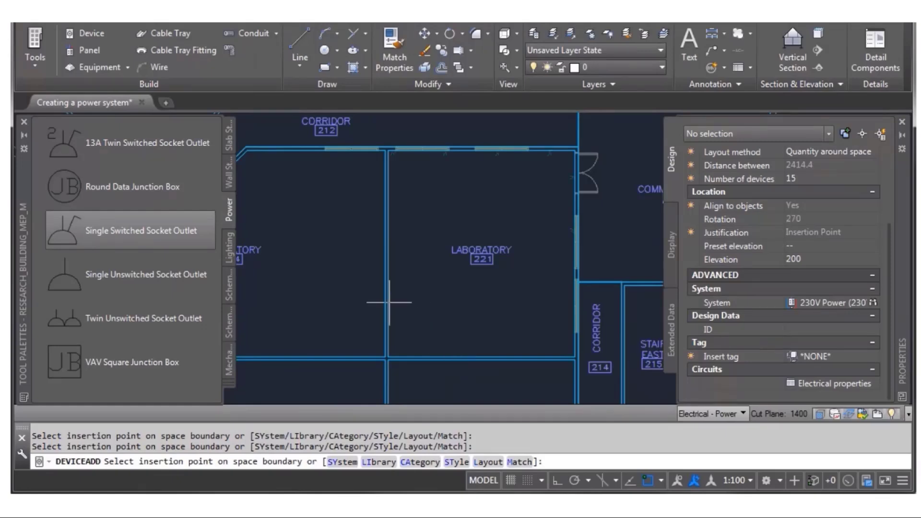
- Place the outlets around Laboratory 221 from its west wall, continue despite the circuit load, and erase the outlet at the double door
click(388, 302)
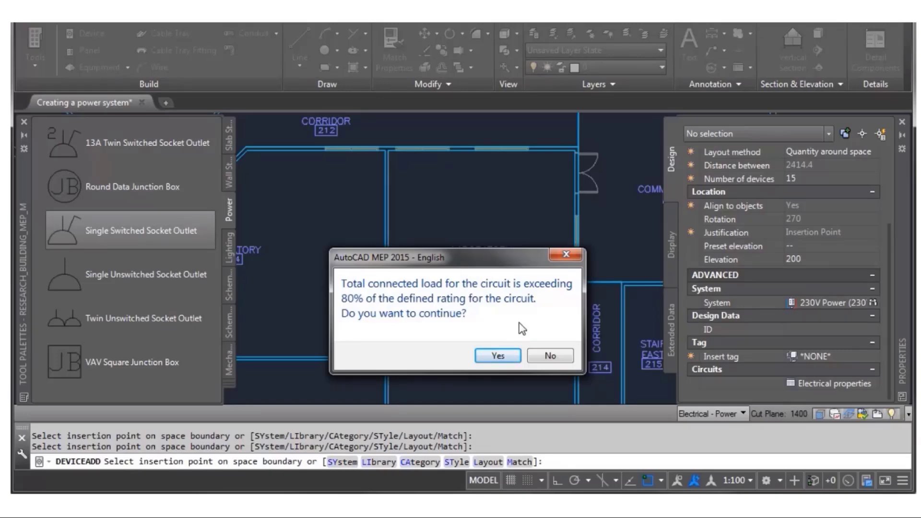
click(499, 355)
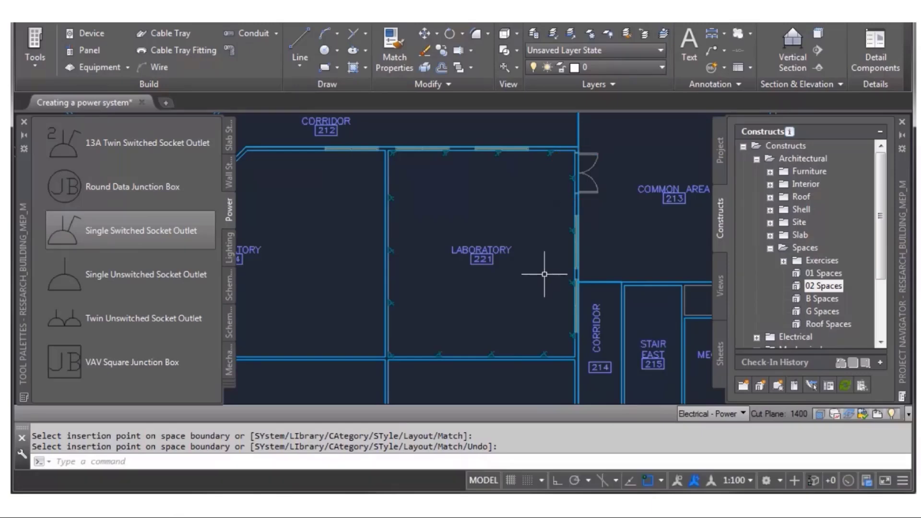
click(578, 179)
key(Return)
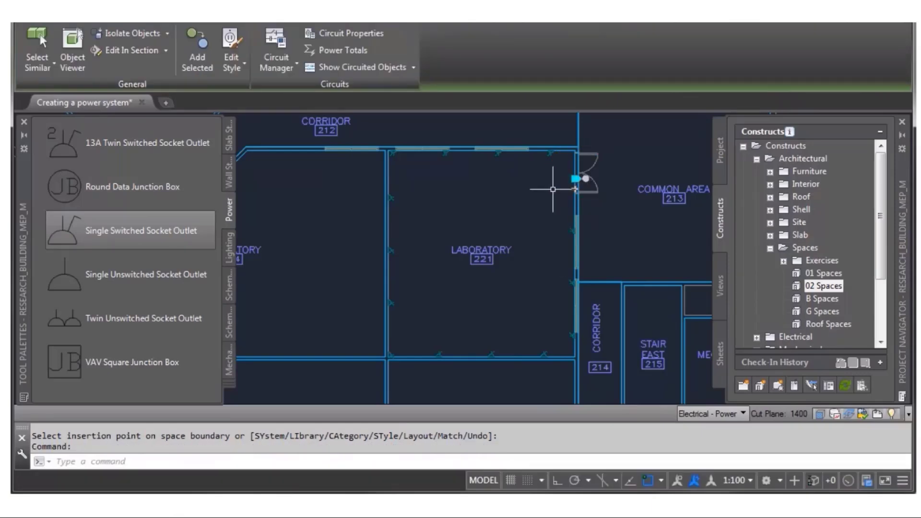
key(Delete)
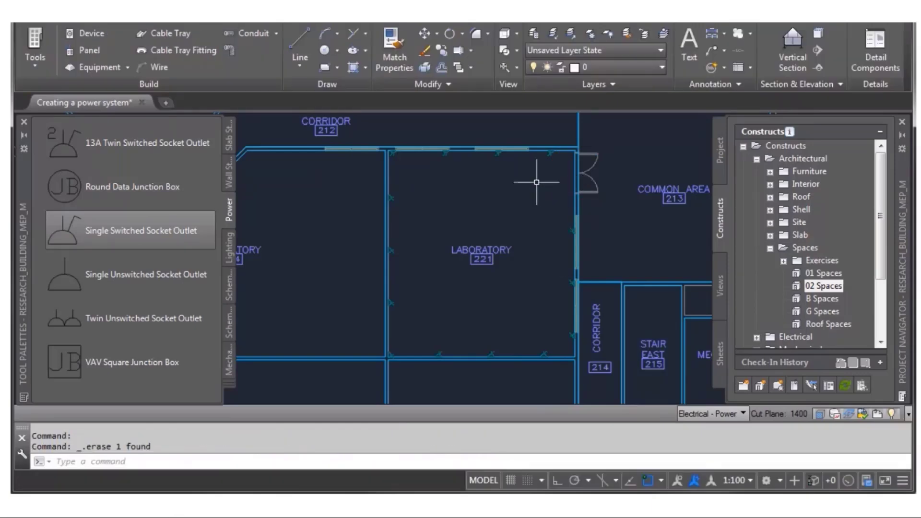
- Wire the laboratory's outlets in a run of Arc segments starting from the northernmost west-wall outlet, ending without a home run
click(390, 194)
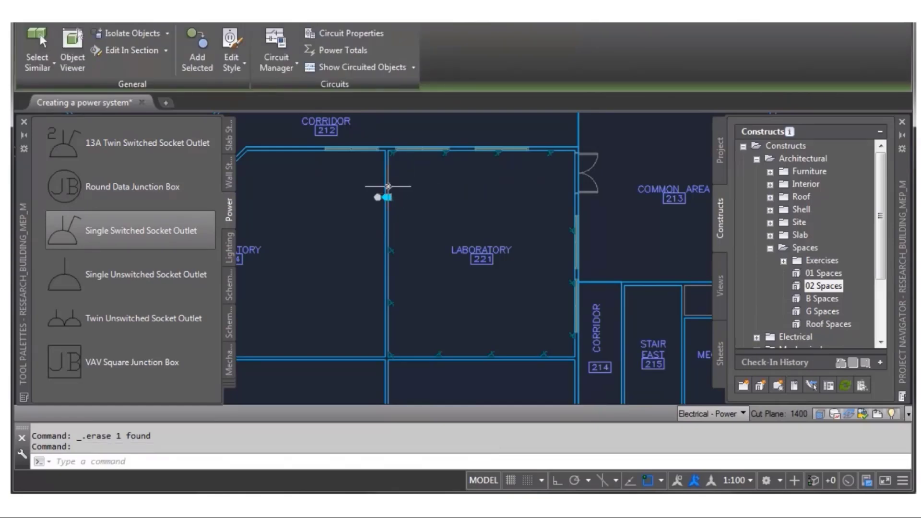
click(387, 197)
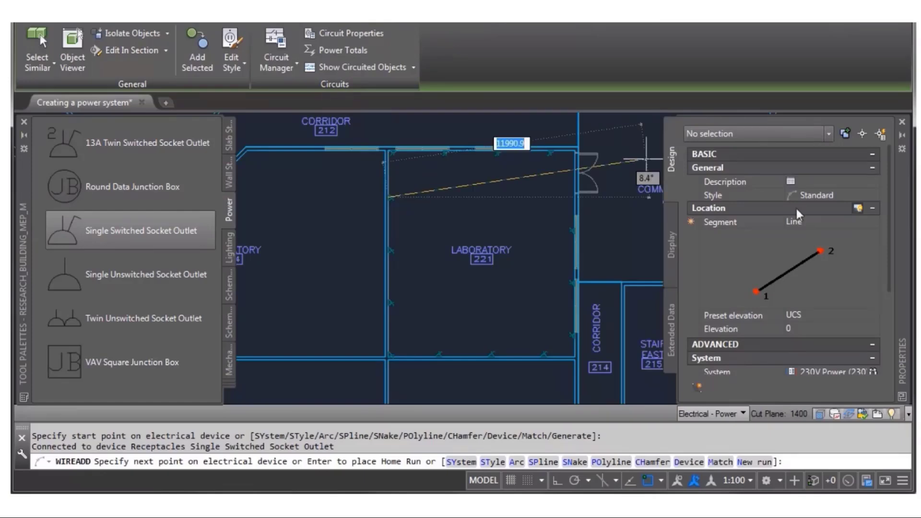
click(818, 222)
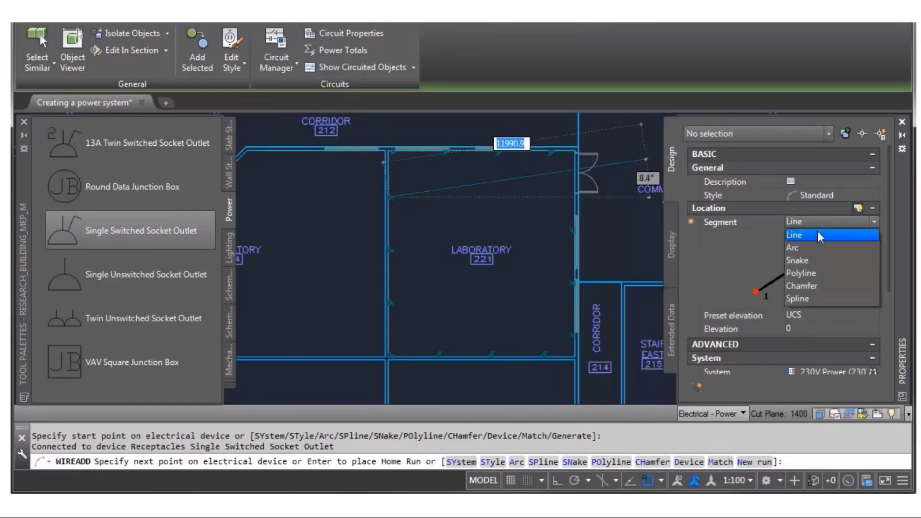
click(816, 249)
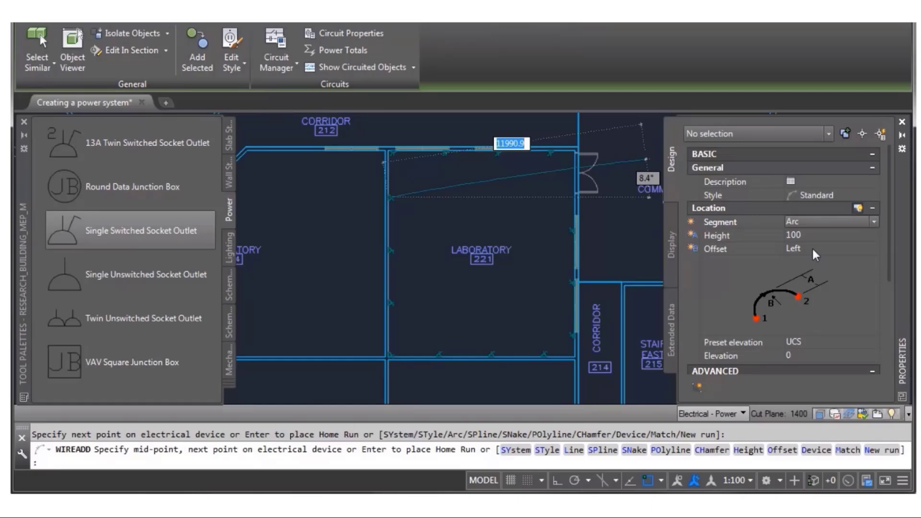
click(661, 480)
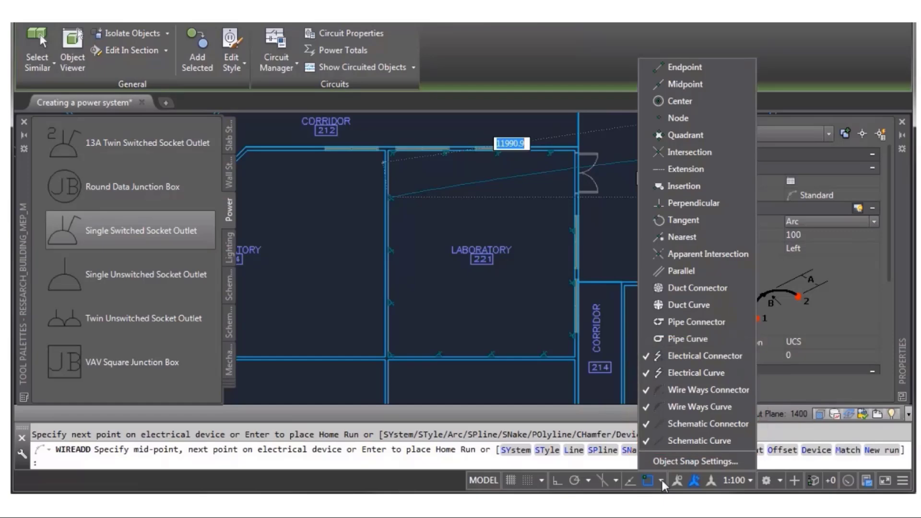
click(662, 481)
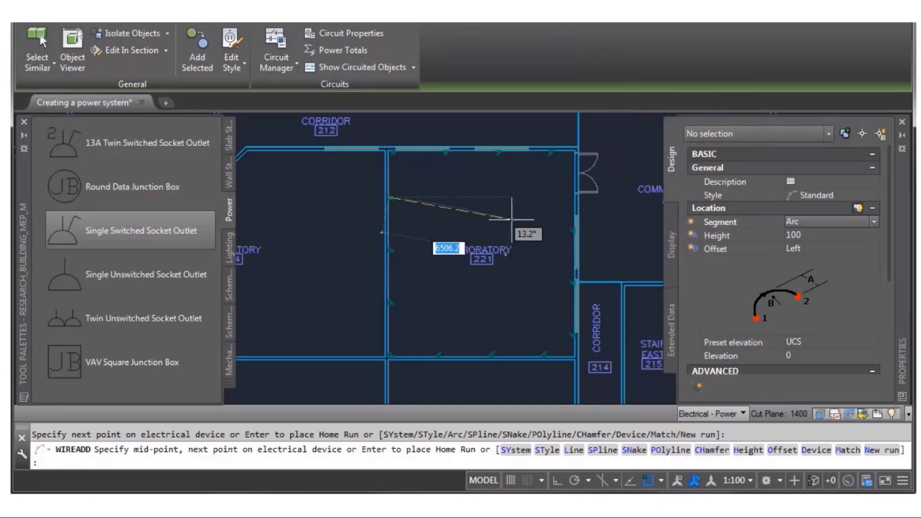
click(392, 152)
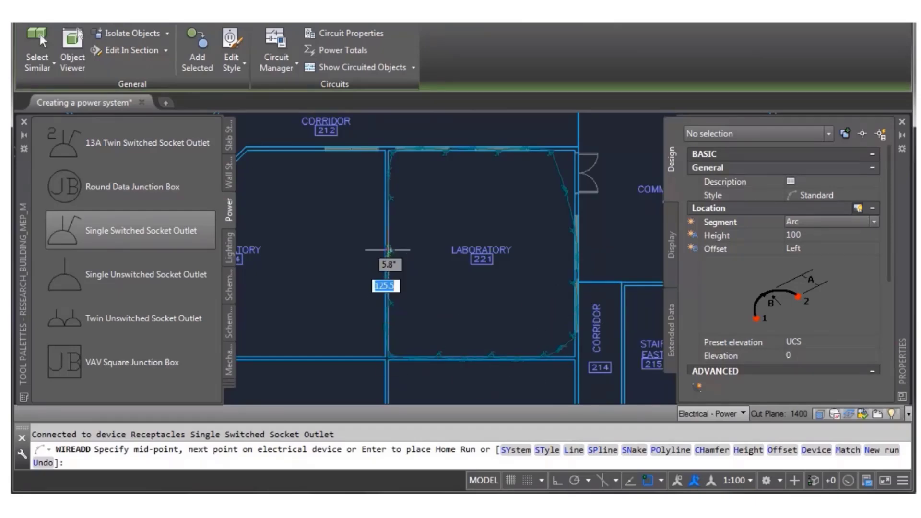
key(Return)
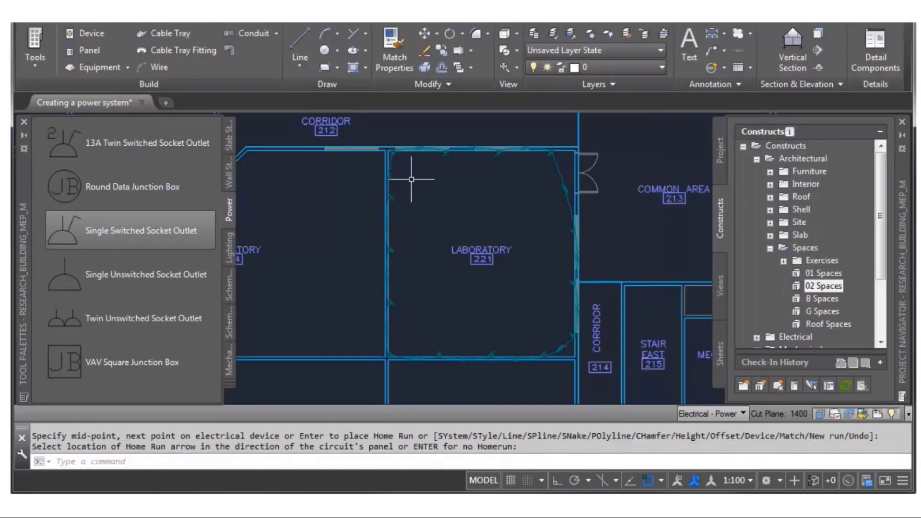
- Select the wire in the laboratory's northwest corner and examine the Exercise Panel circuits in the Circuit Manager
click(411, 179)
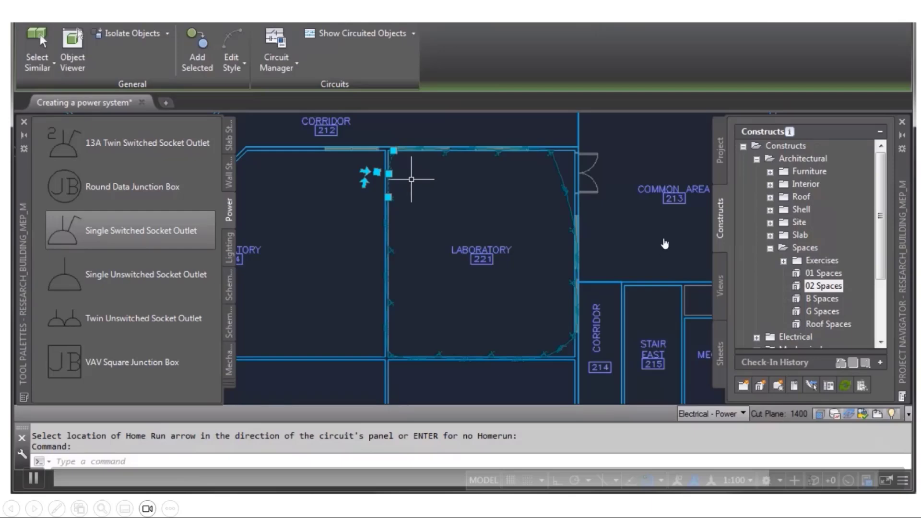
click(277, 44)
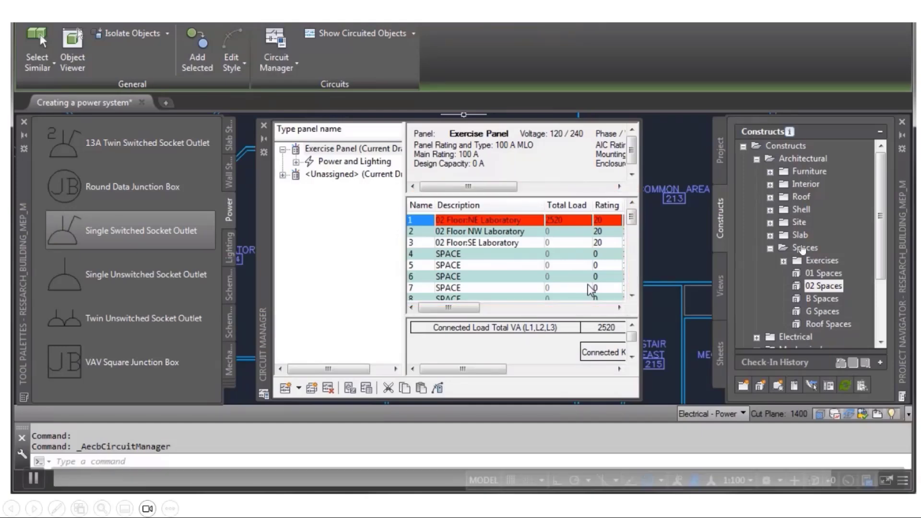
key(Right)
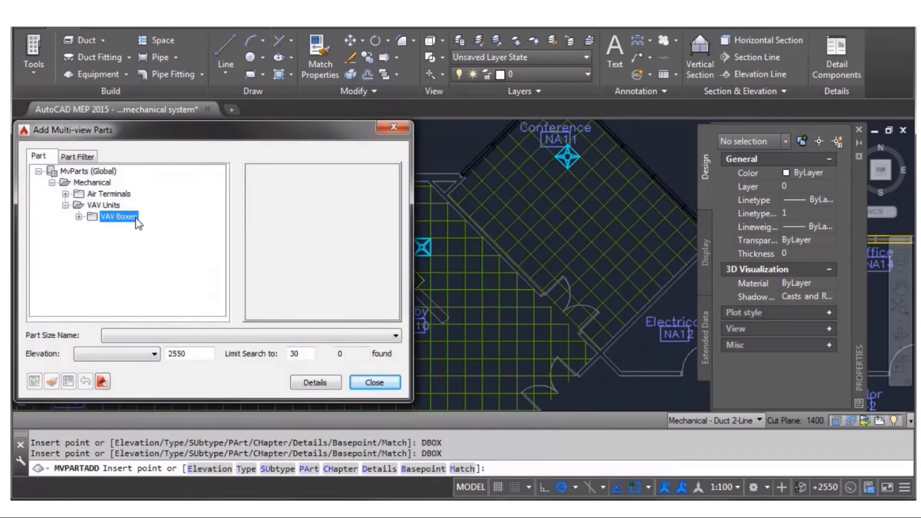
- Choose the 250 mm Series Fan Powered VAV Box and set its elevation to 3000
click(209, 254)
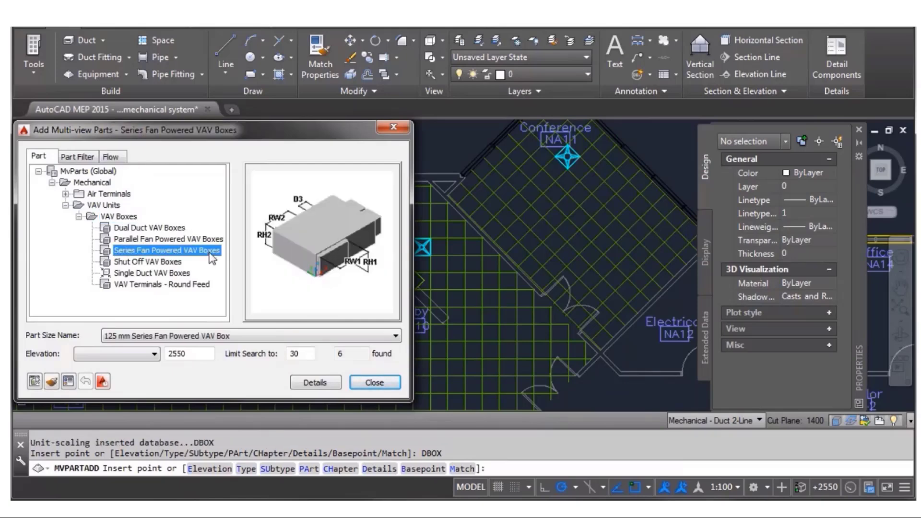
click(244, 337)
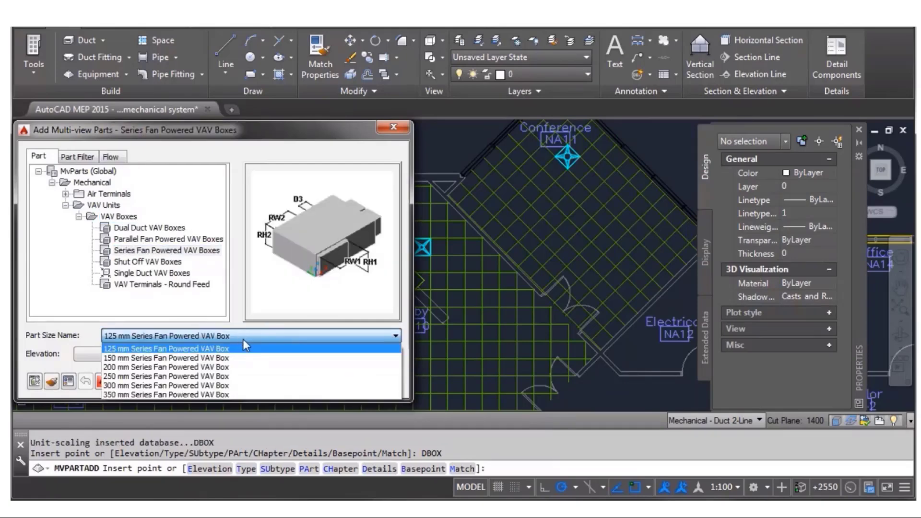
click(244, 376)
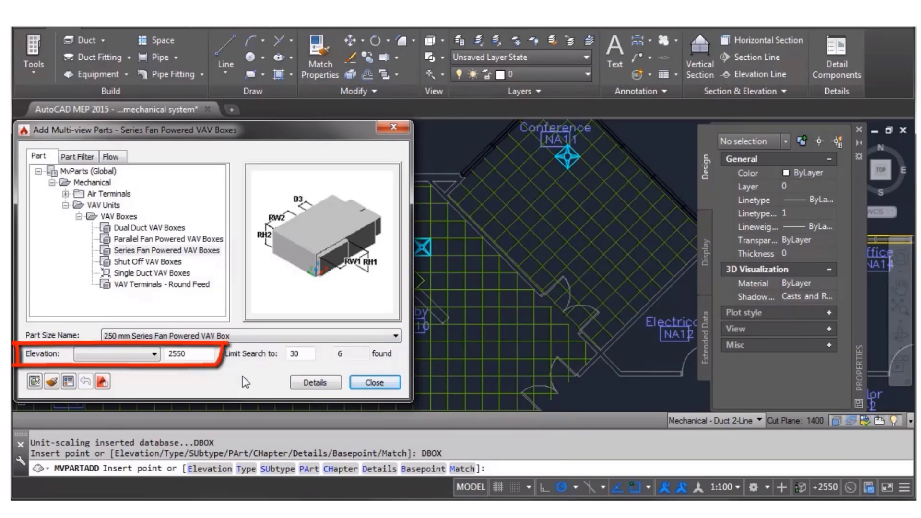
double_click(210, 359)
text(3000)
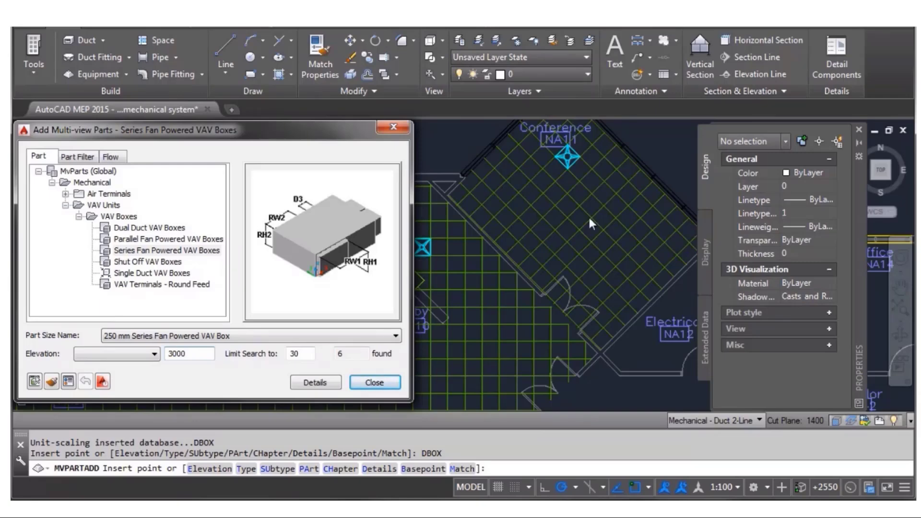
key(Return)
- Insert the VAV box near the southeast wall of Conference NA11, toggle the compass, rotate it -135 degrees and end the command
click(627, 254)
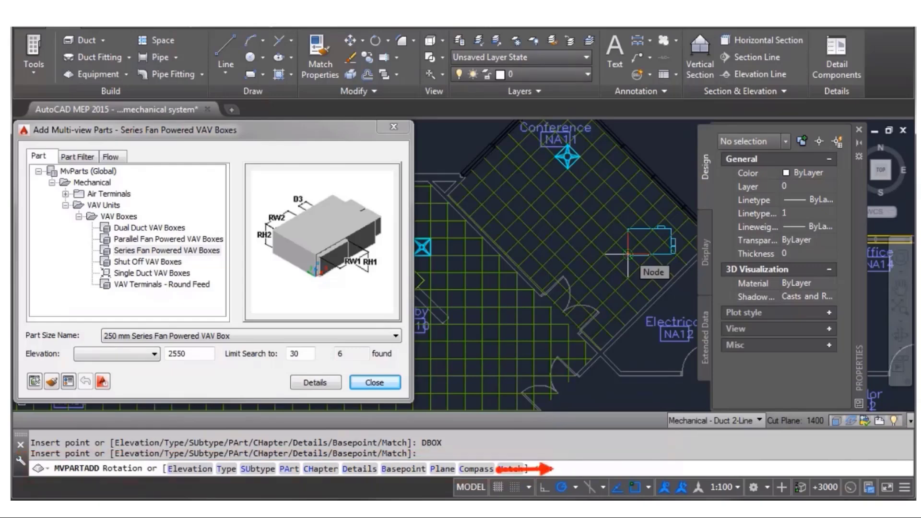
text(c)
key(Return)
text(-1)
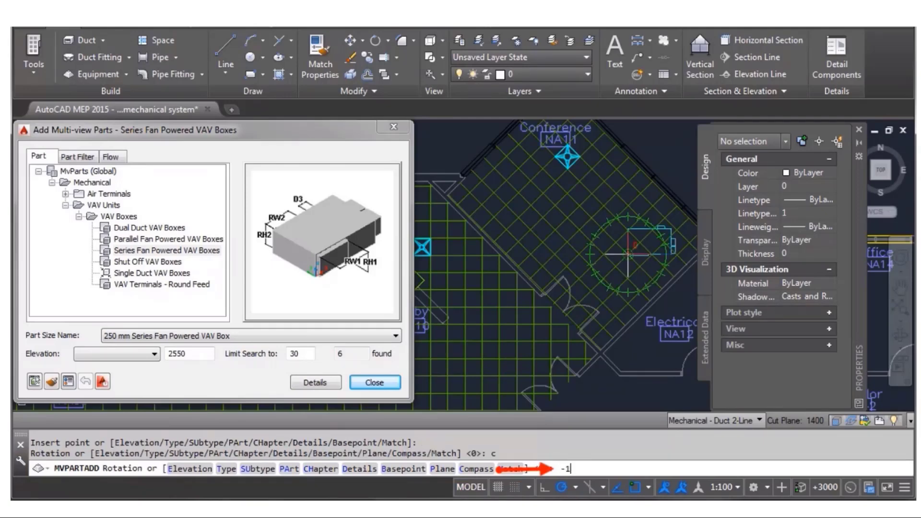
text(35)
key(Return)
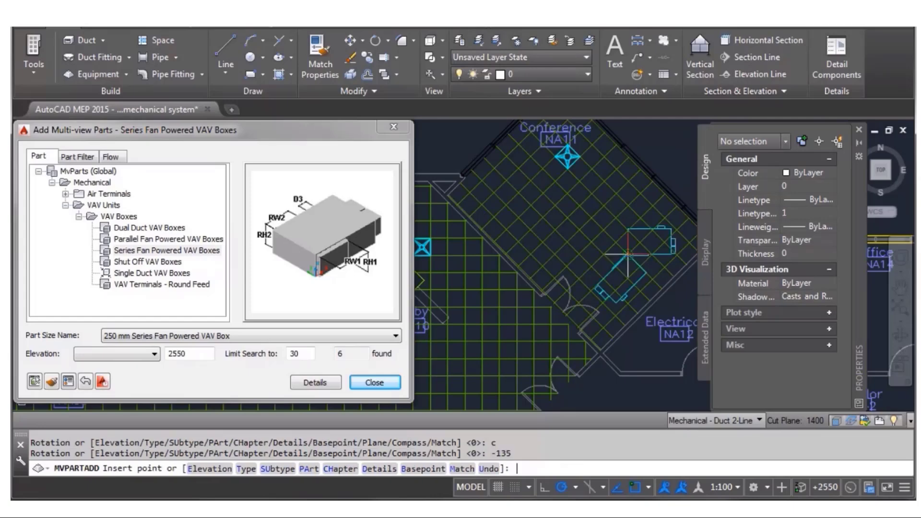
key(Return)
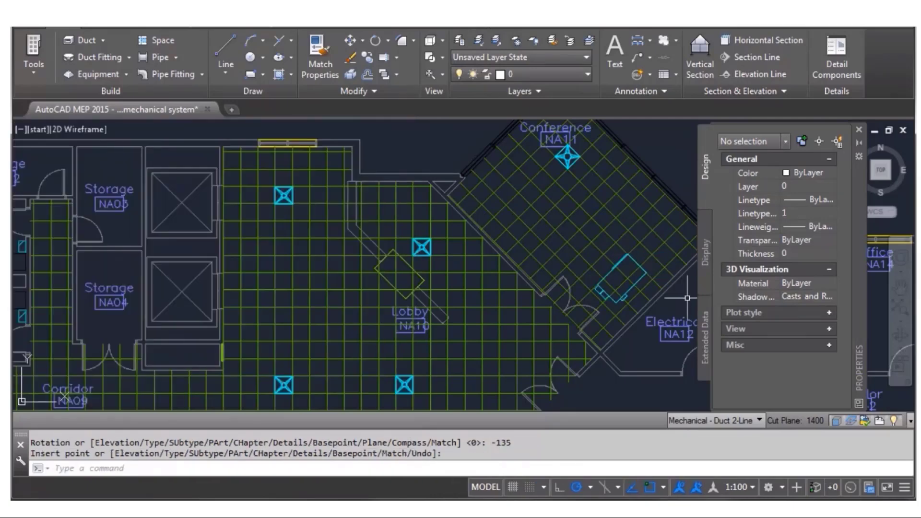
- Choose the 600 x 600 mm Square Plaque Face Ceiling Diffuser with 250 mm neck, setting elevation 2550 and flow 125 l/s
click(127, 74)
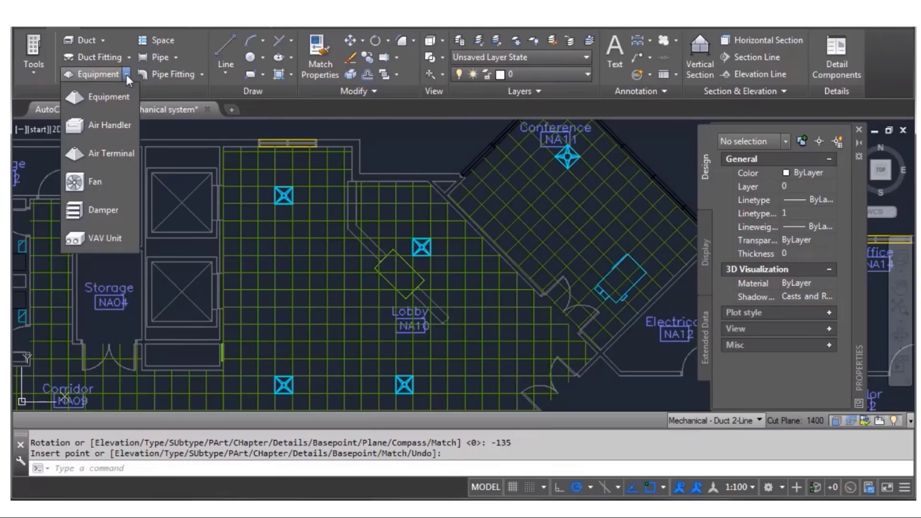
click(99, 153)
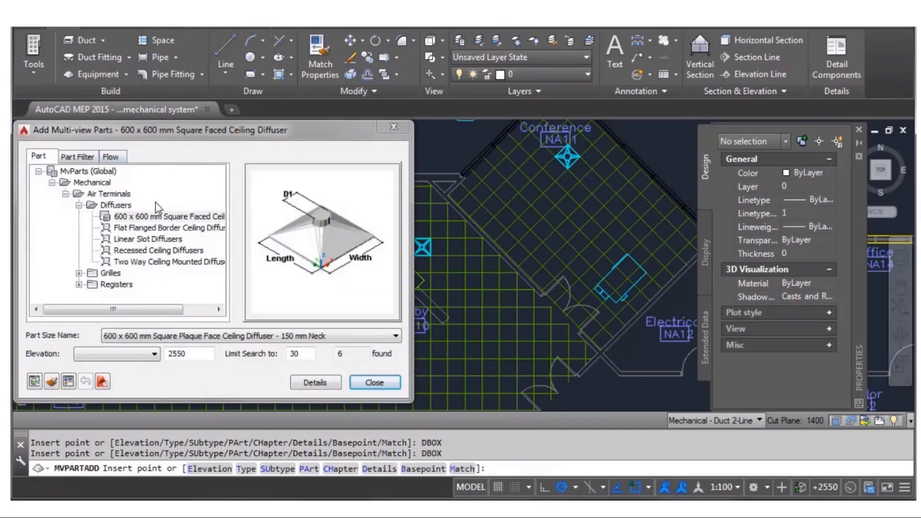
click(240, 336)
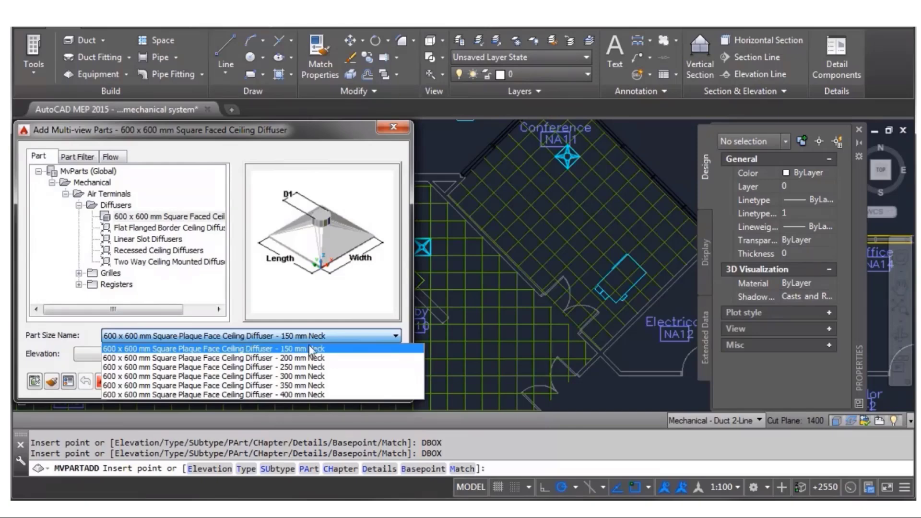
click(341, 372)
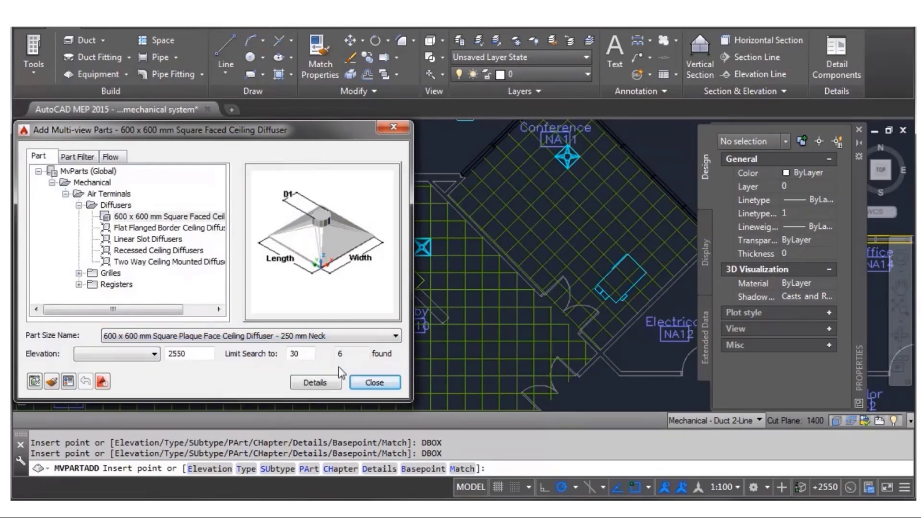
drag(209, 359, 167, 354)
text(2550)
click(122, 157)
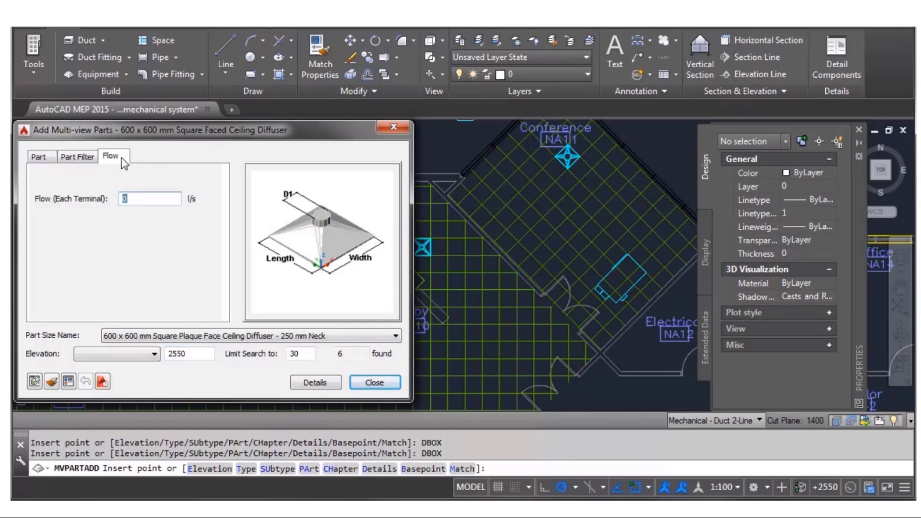
text(125)
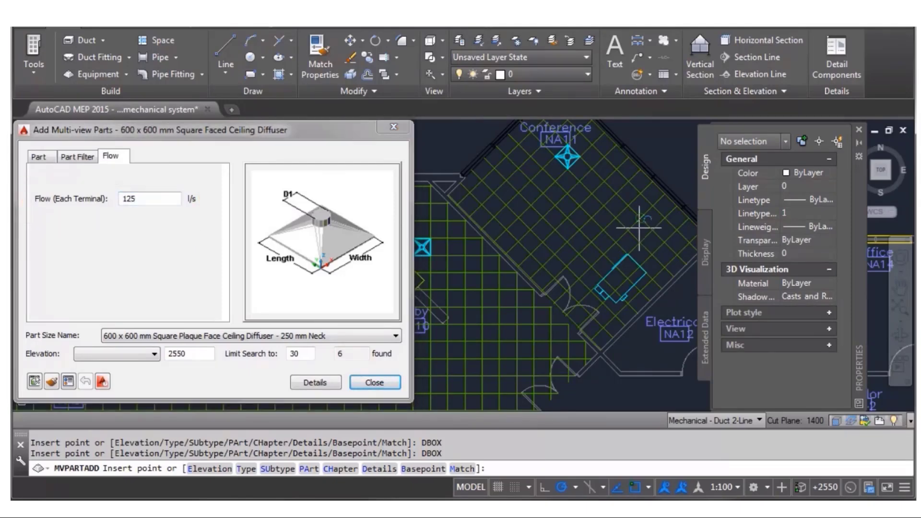
- Insert the diffuser in Conference NA11 between the existing diffuser and the VAV box at 0 rotation, then end the command
click(616, 217)
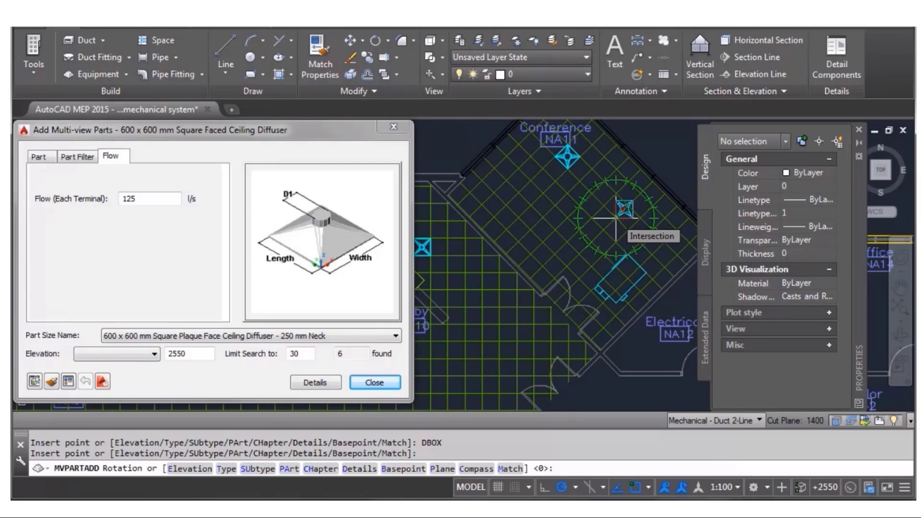
key(Return)
key(Return)
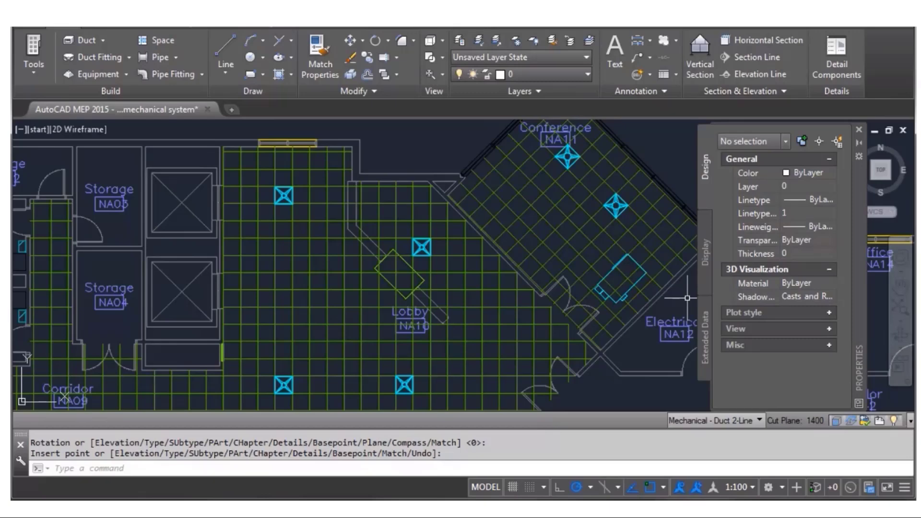
- Begin a Round supply duct from the VAV box's northwest connector, accepting the 700 x 400 to 224 mm DW144 transition with L = 300
click(612, 270)
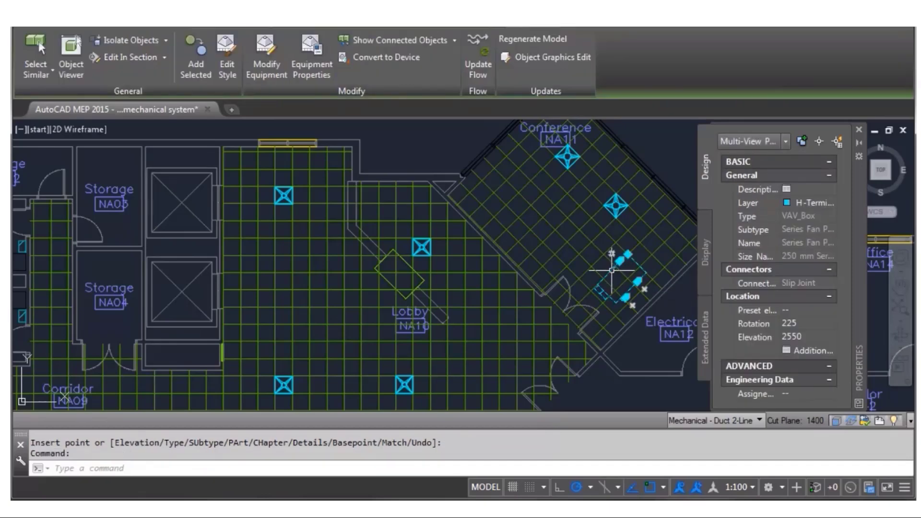
click(620, 261)
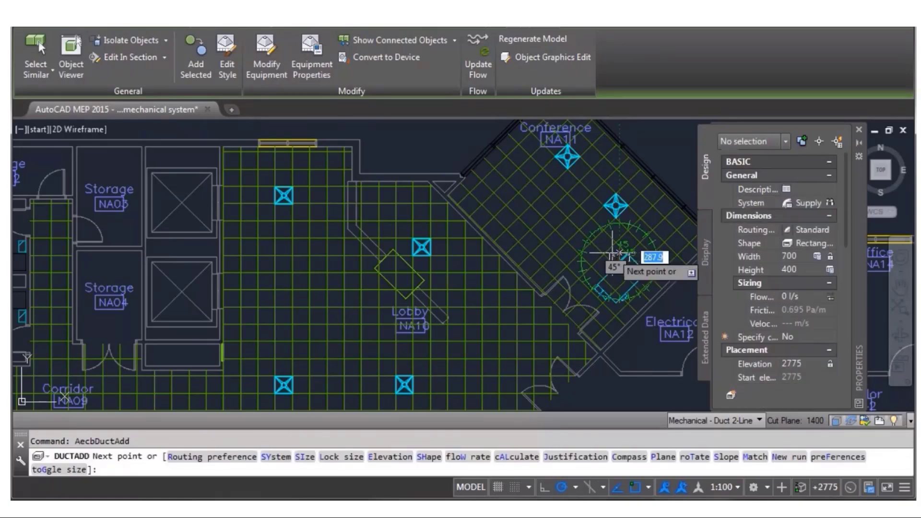
click(835, 244)
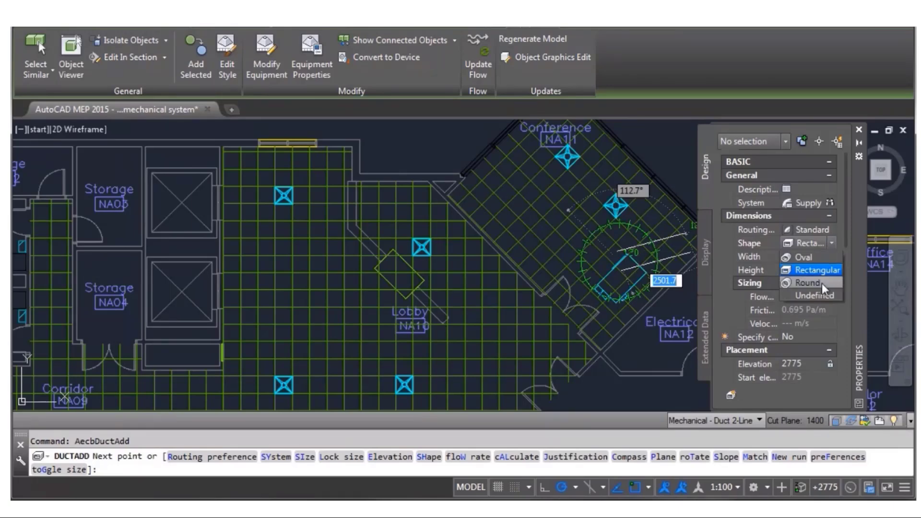
click(809, 282)
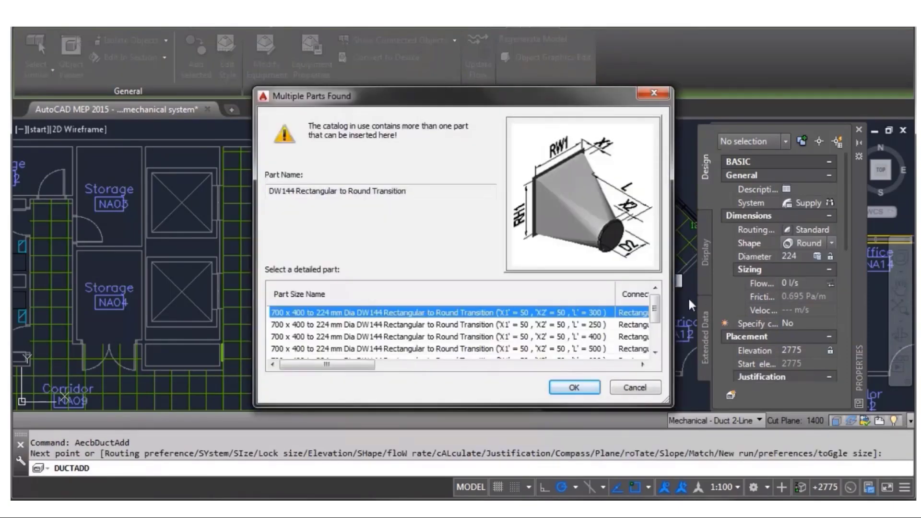
click(575, 387)
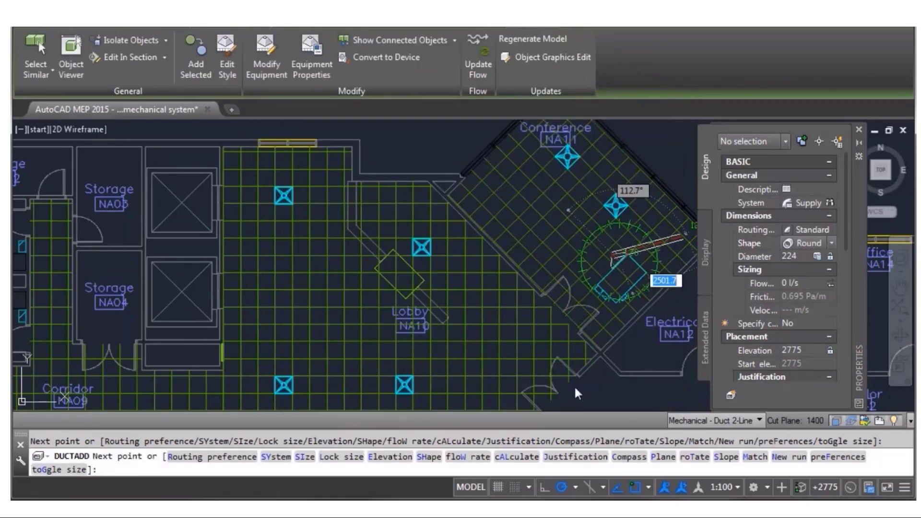
- Set the duct's flow rate to the sum of the two conference room diffusers and the four lobby diffusers
click(830, 283)
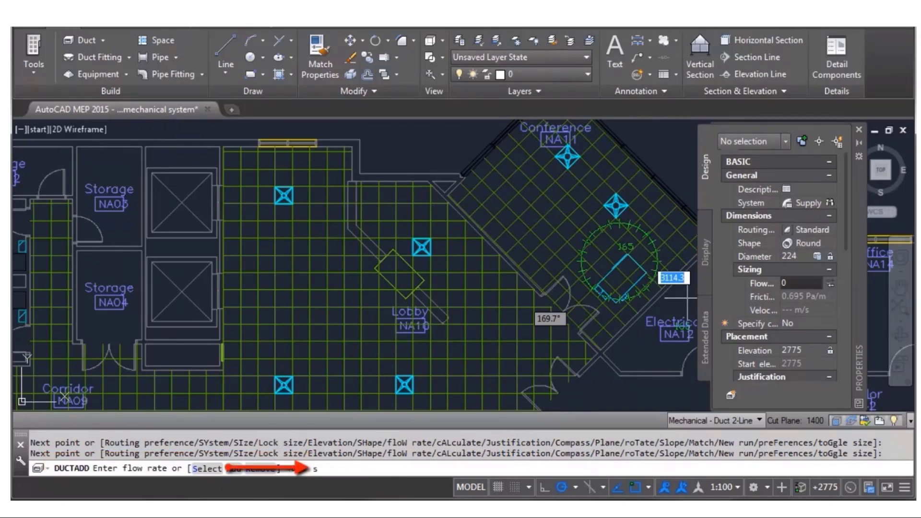
text(s)
key(Return)
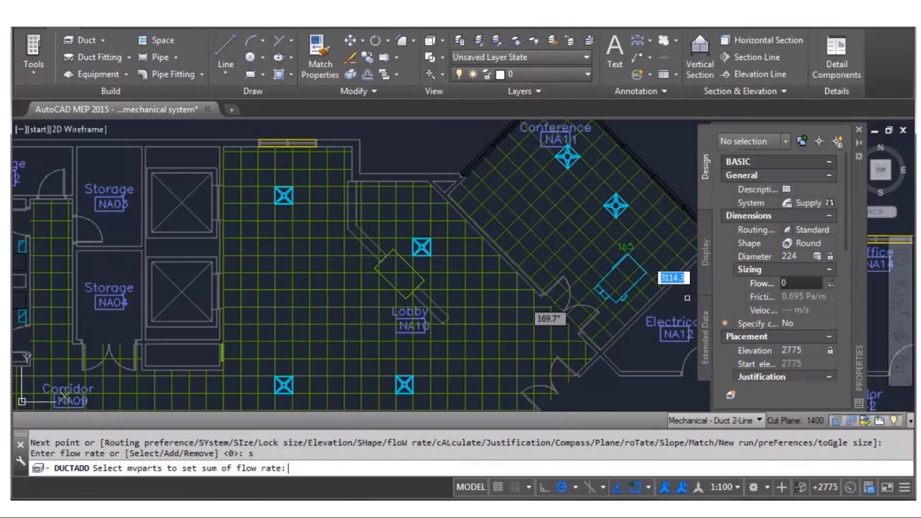
click(615, 205)
click(567, 156)
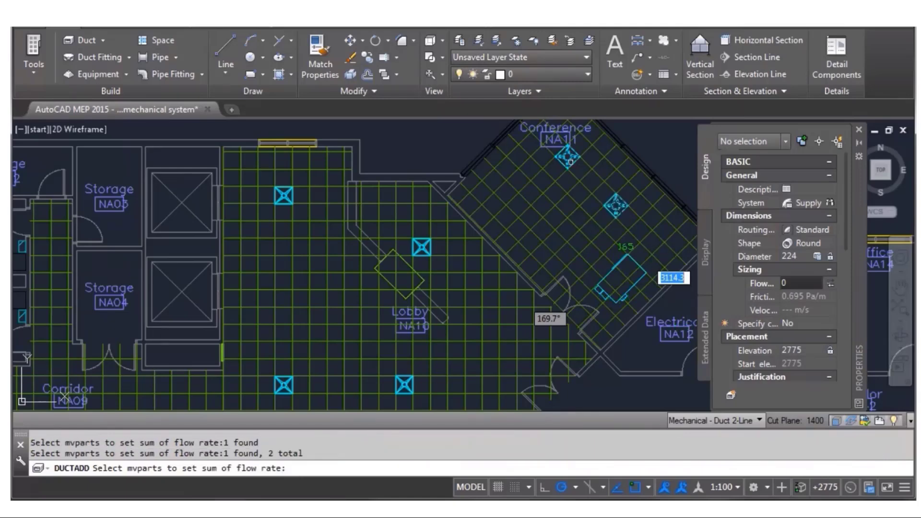
click(422, 247)
click(405, 385)
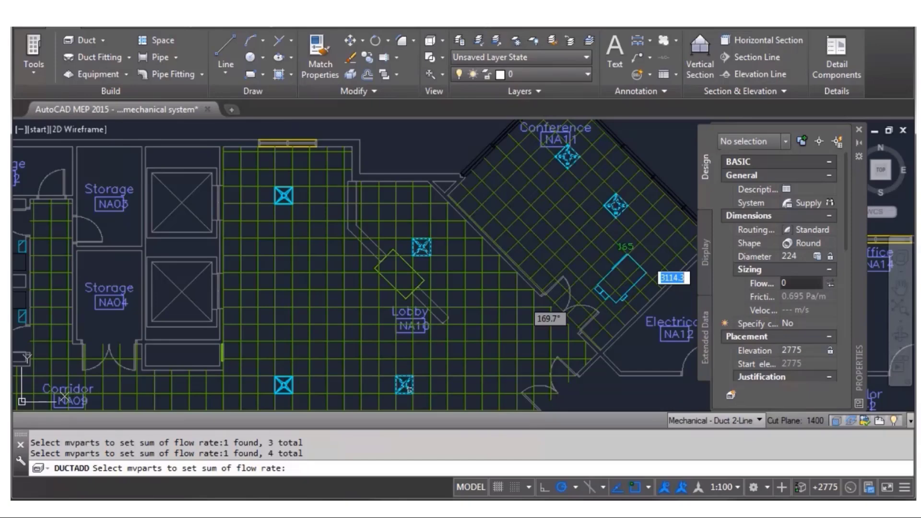
click(285, 385)
click(283, 195)
key(Return)
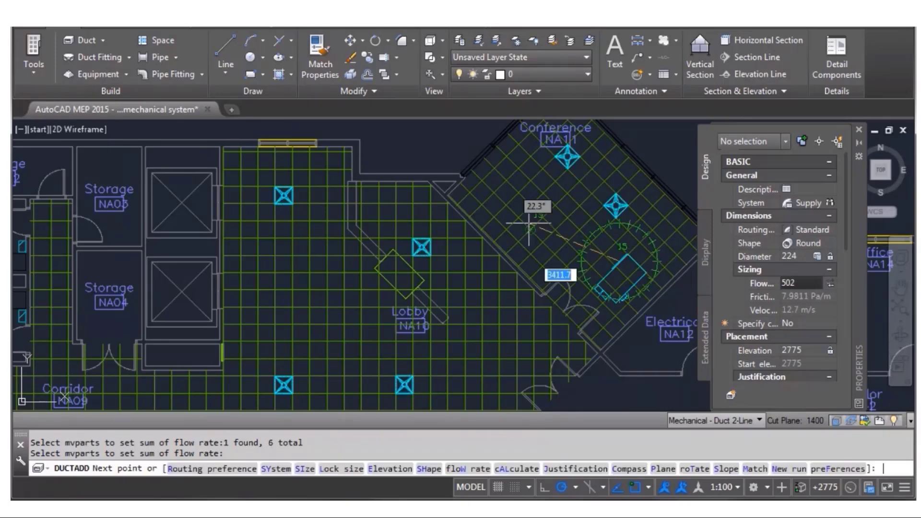
- Calculate the duct diameter from the flow and run the first segment diagonally northwest across Conference NA11
click(817, 256)
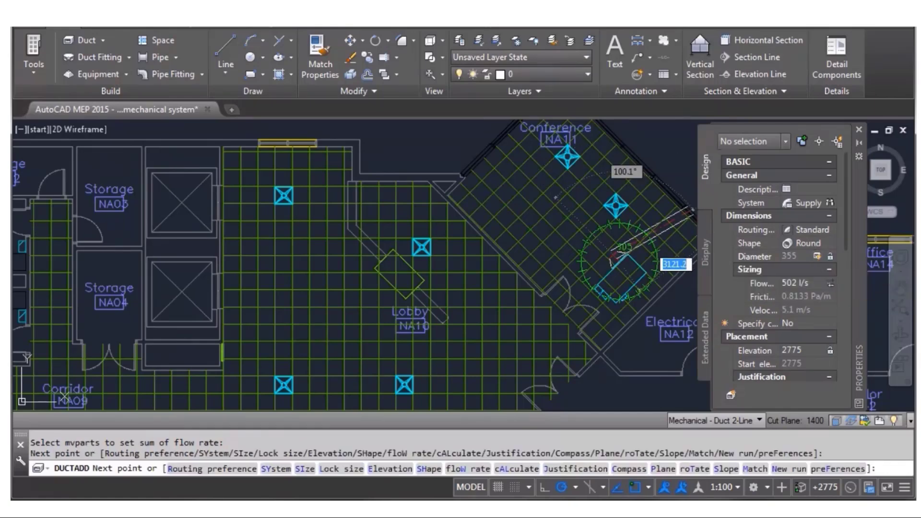
click(519, 167)
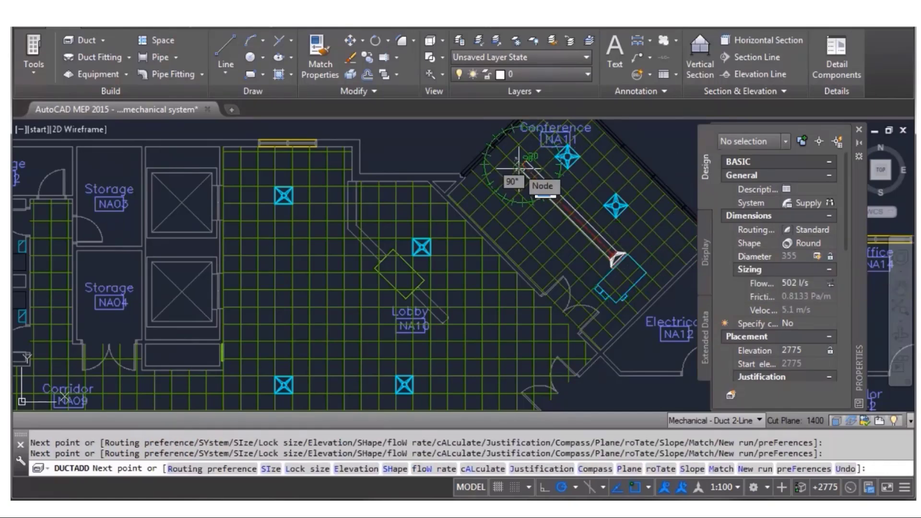
- Reset the flow rate for the next duct segments to the sum of the four lobby diffusers only
click(789, 283)
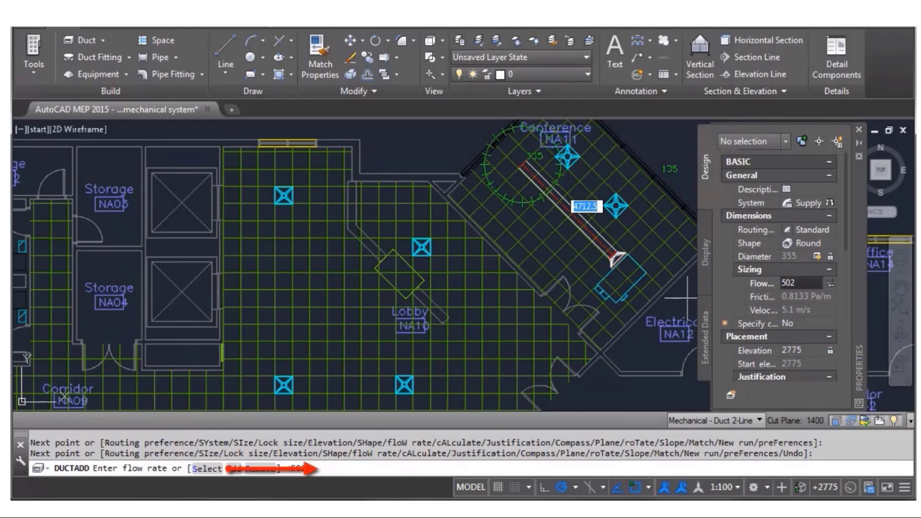
text(s)
key(Return)
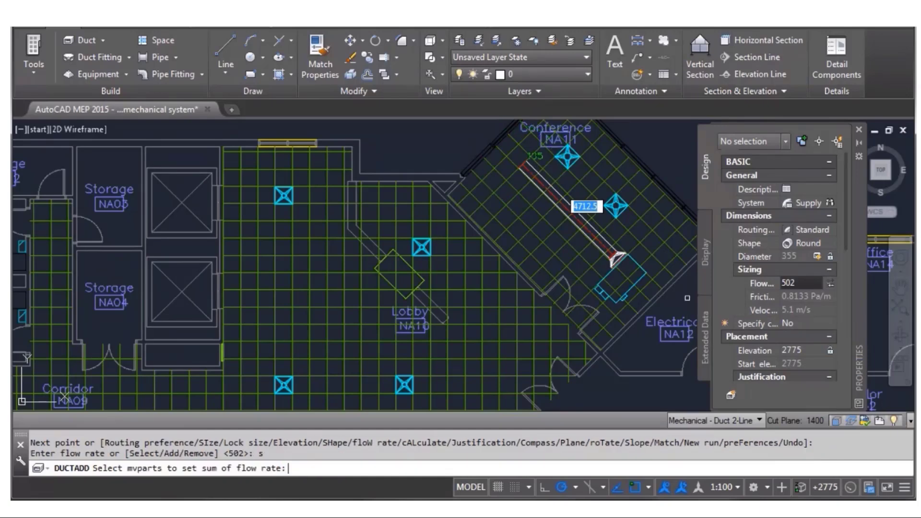
click(422, 247)
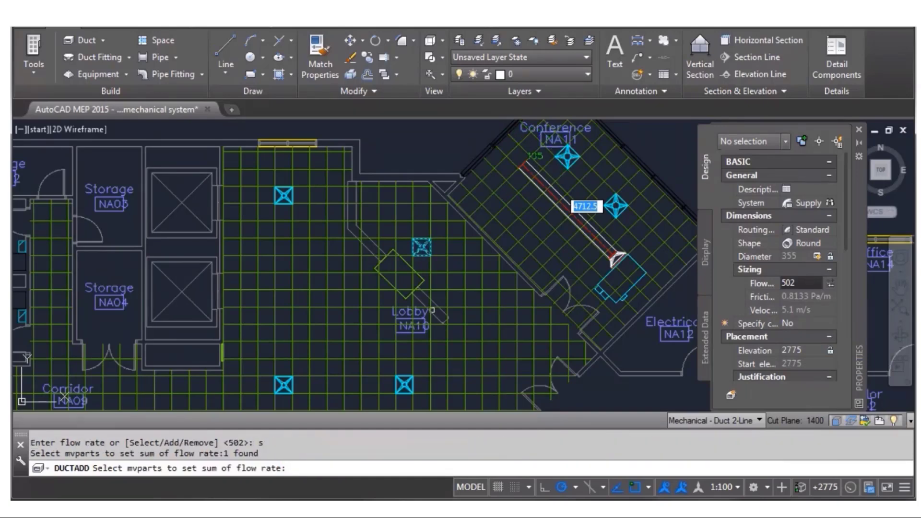
click(404, 384)
click(283, 384)
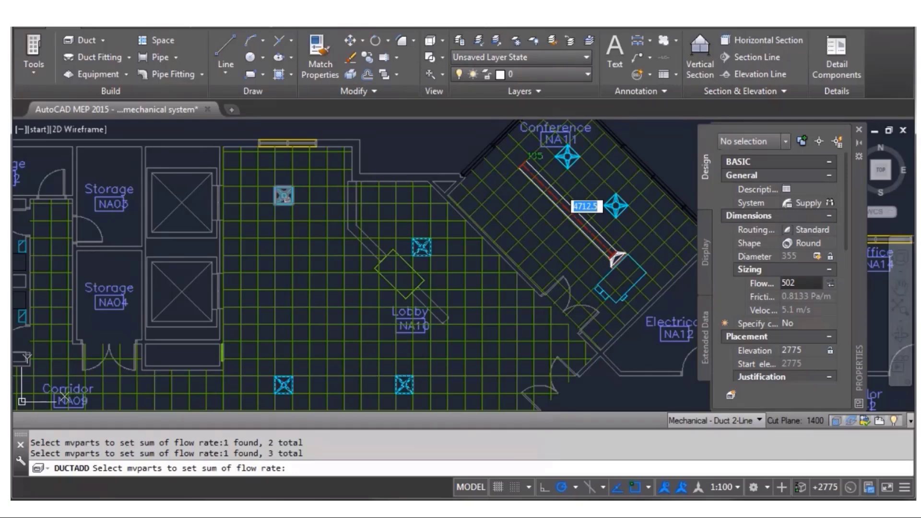
click(284, 196)
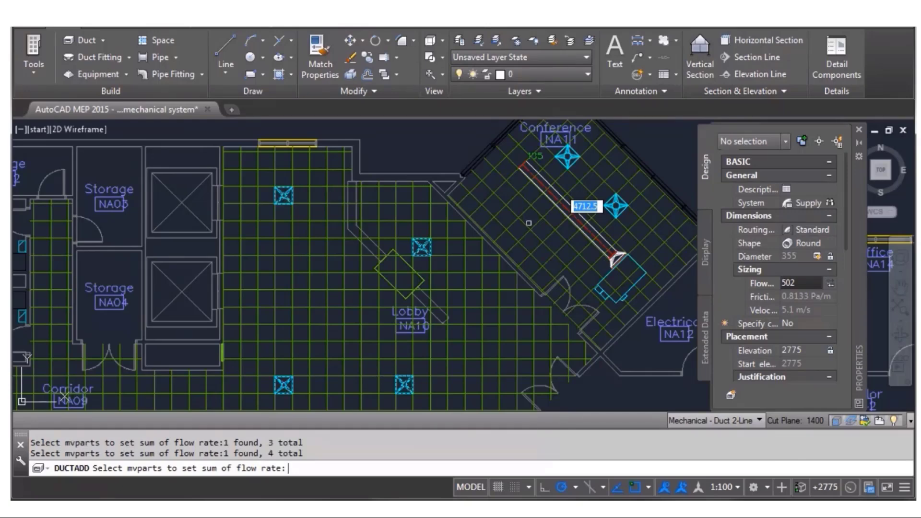
key(Return)
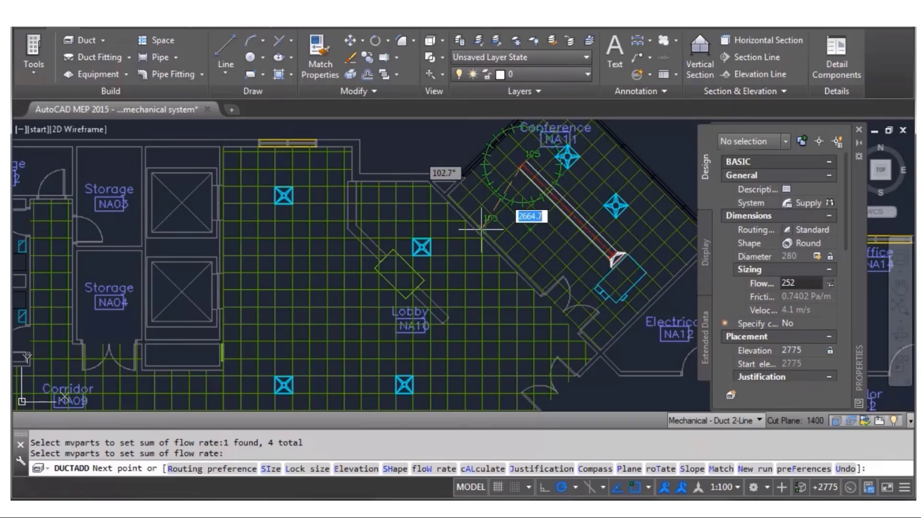
- Route the duct southwest into Lobby NA10, south past the desk, and west to between the southern diffusers, then finish the run
click(439, 229)
click(442, 341)
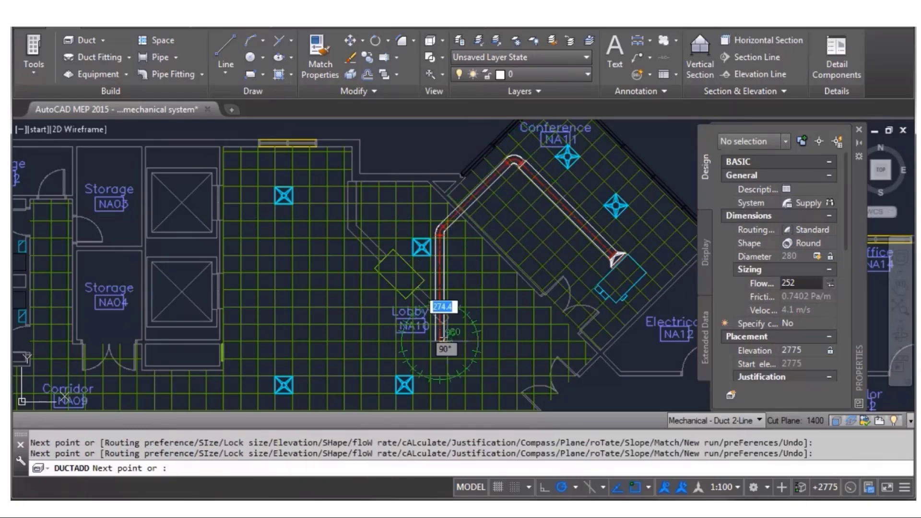
click(325, 343)
key(Return)
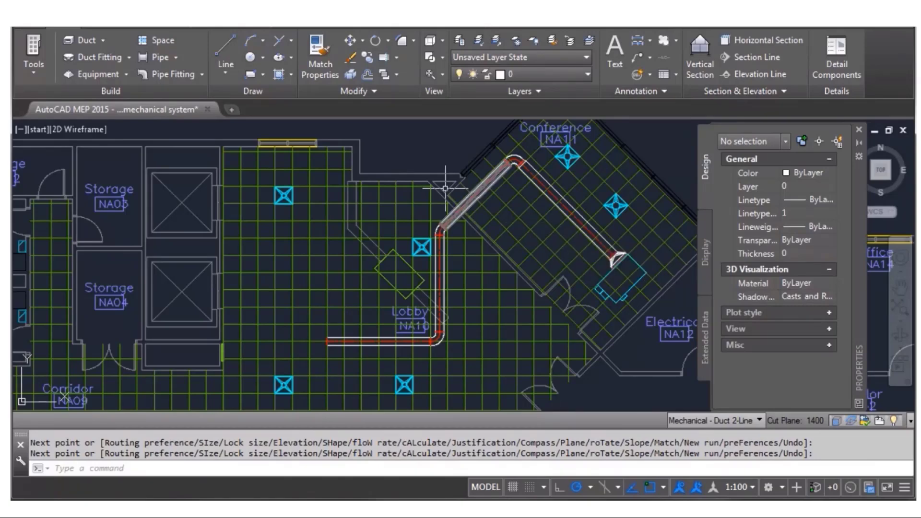
- Connect the lobby's northwest diffuser to the main duct's open west end, accepting routing solution 2, and end the command
click(283, 198)
click(284, 206)
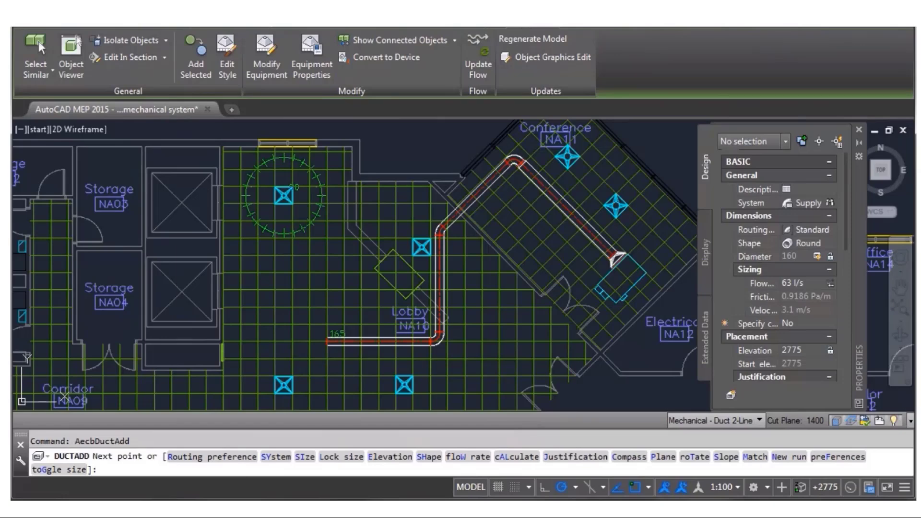
click(329, 342)
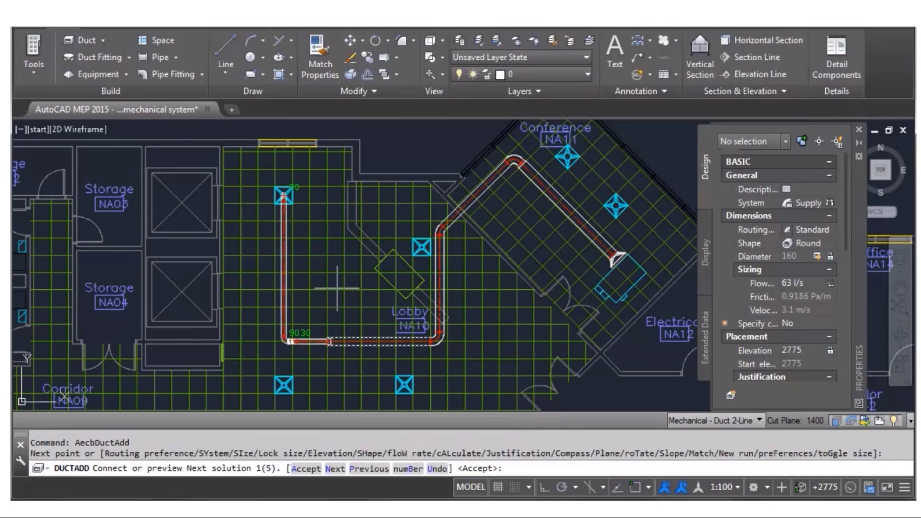
right_click(331, 257)
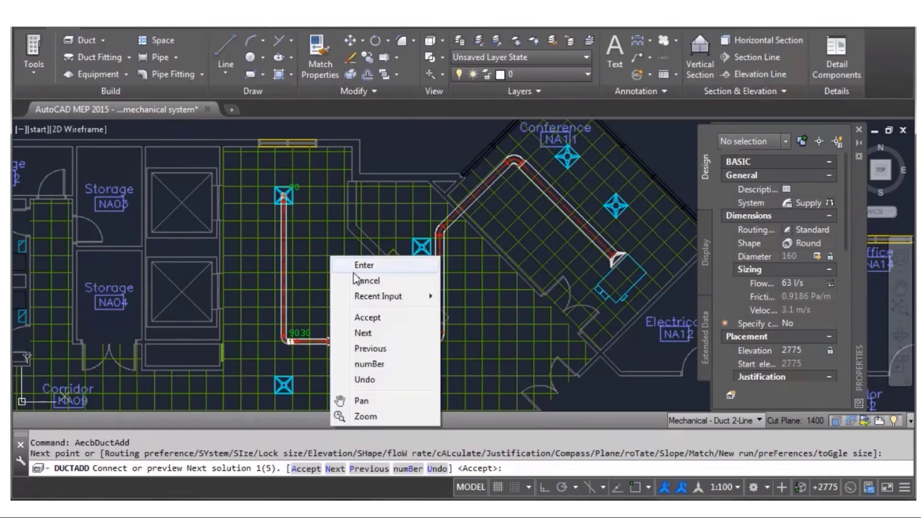
click(370, 332)
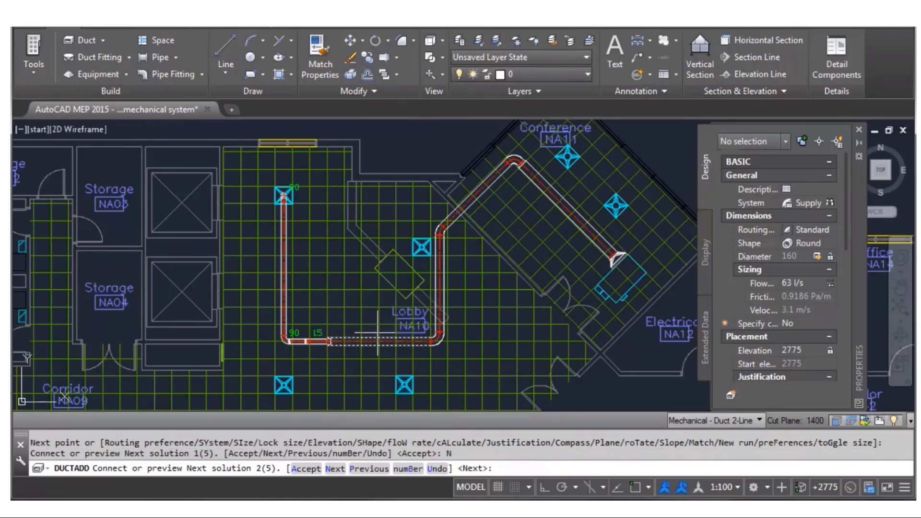
right_click(331, 258)
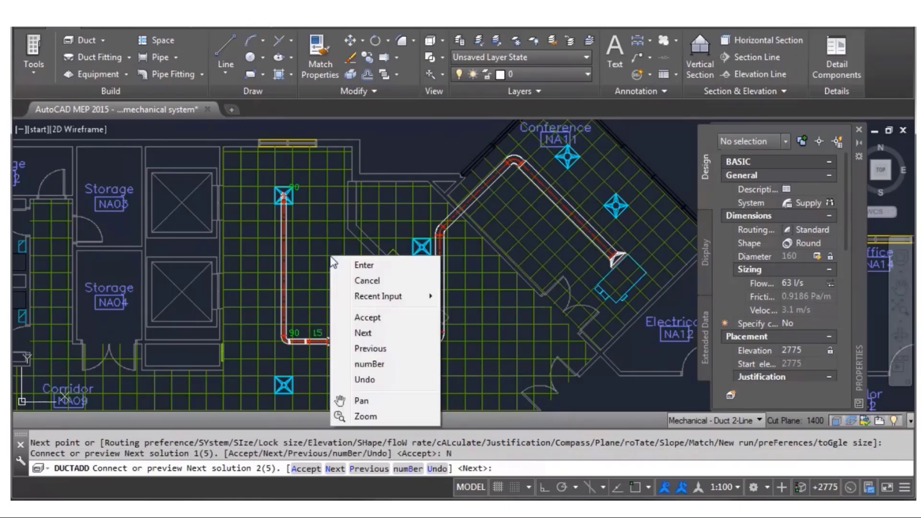
click(370, 317)
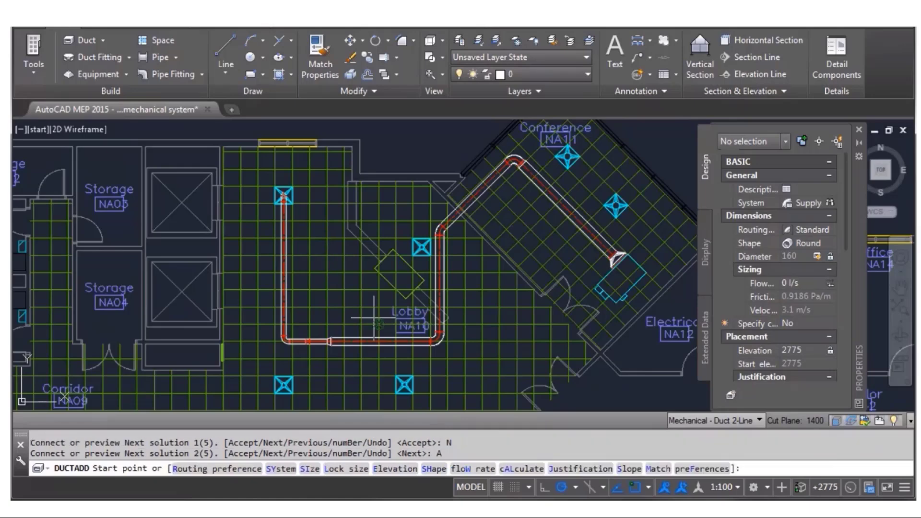
key(Escape)
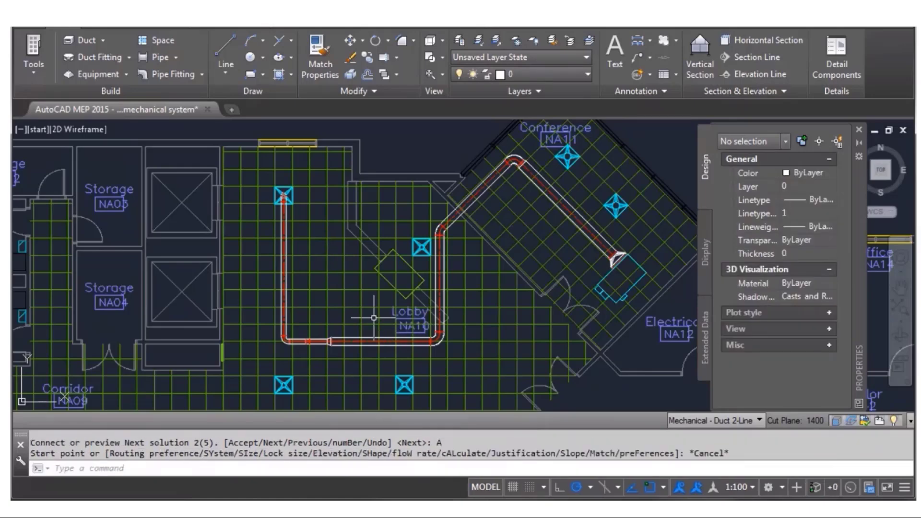
- Run a duct south from the elbow at the main duct's west end to the lobby's southwest diffuser, accepting the connection
click(286, 340)
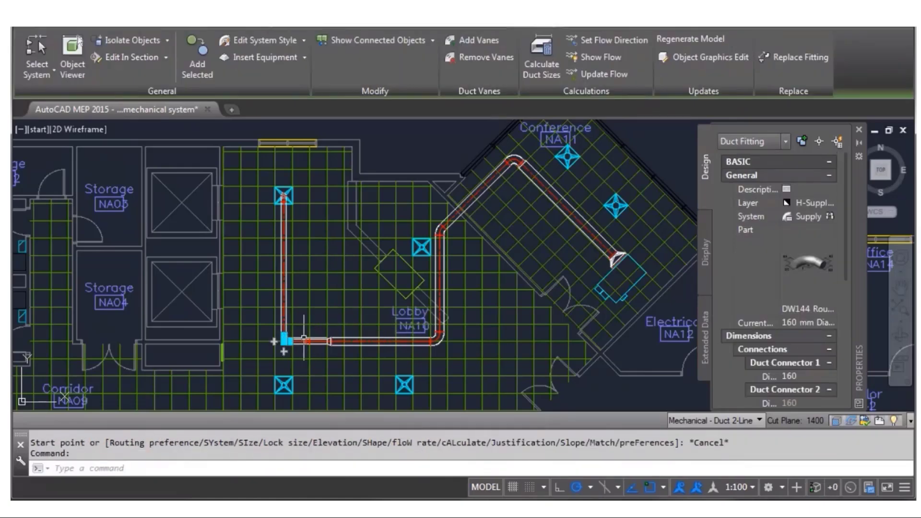
click(274, 341)
scroll(283, 383, up, 4)
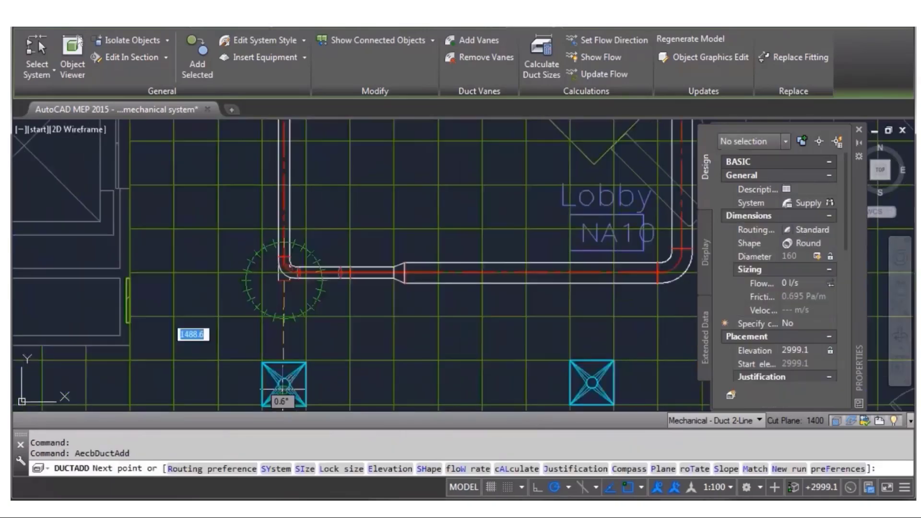
click(284, 384)
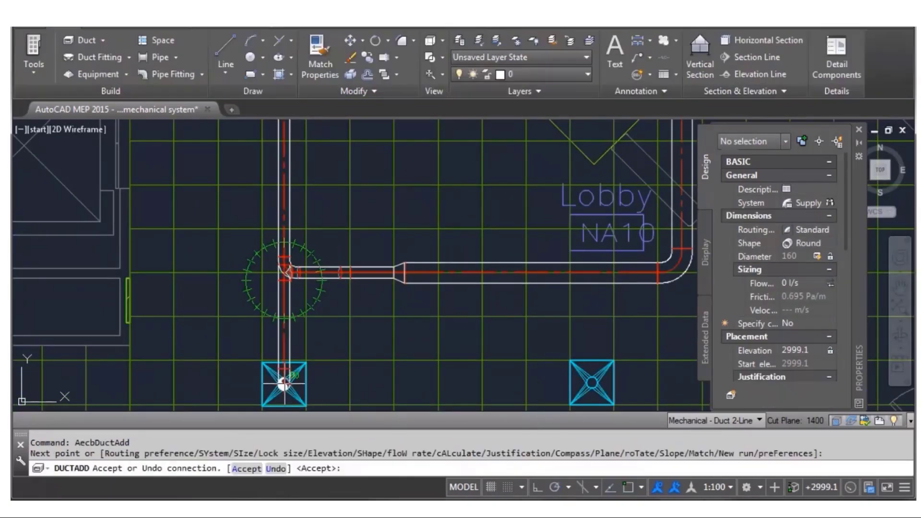
right_click(375, 246)
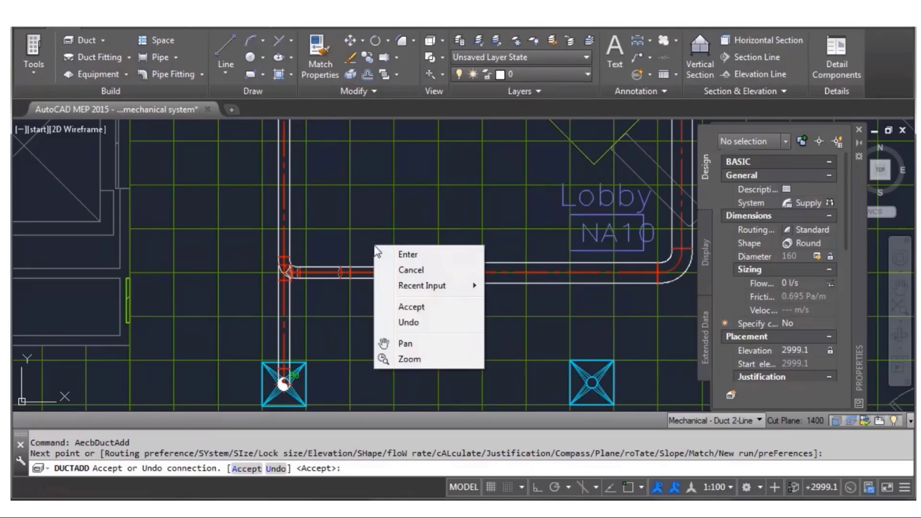
click(417, 307)
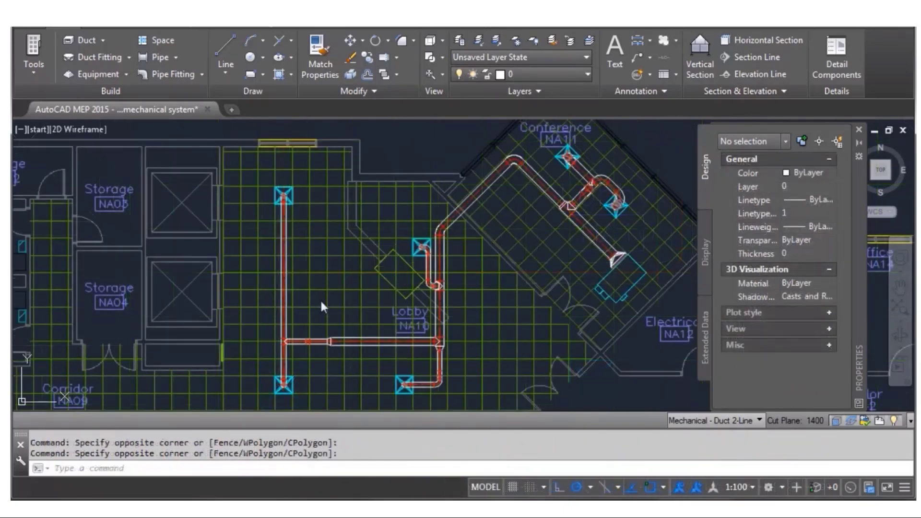
click(320, 300)
key(Escape)
key(Escape)
key(Escape)
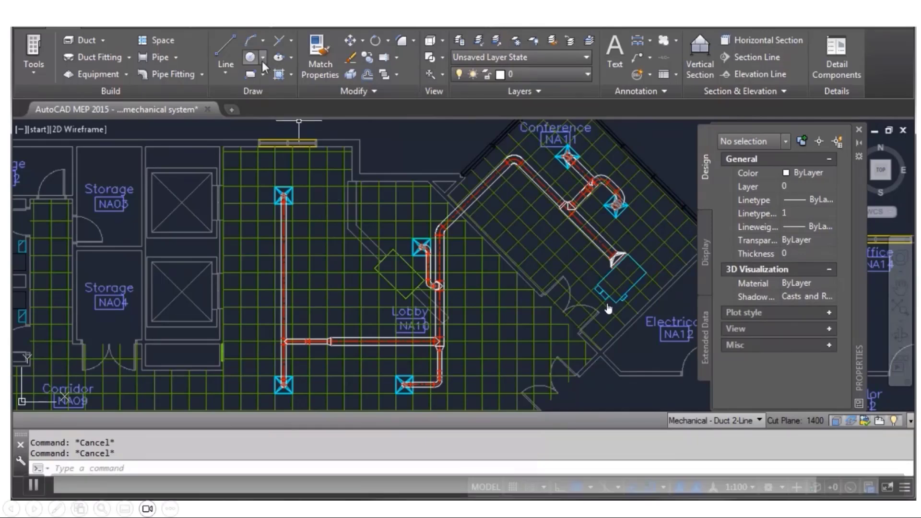
- Show the duct system in the saved SE View with the Conceptual visual style
click(228, 28)
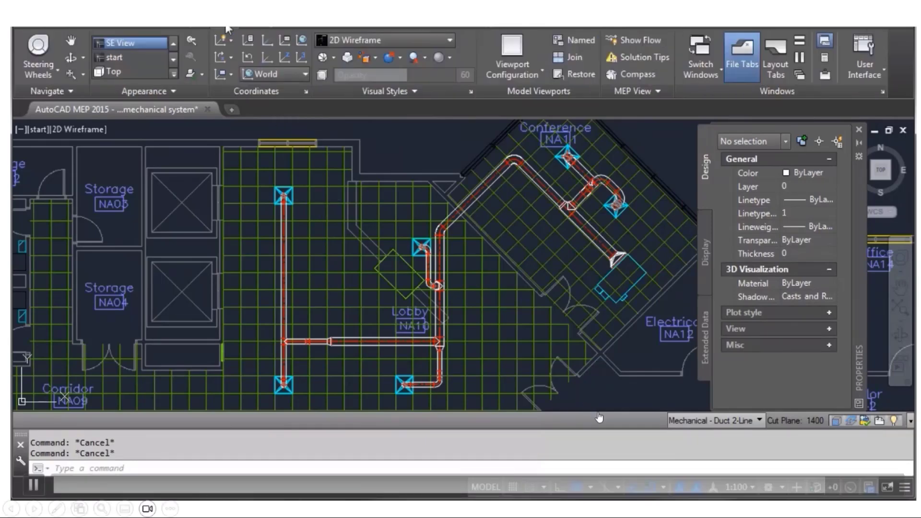
click(146, 44)
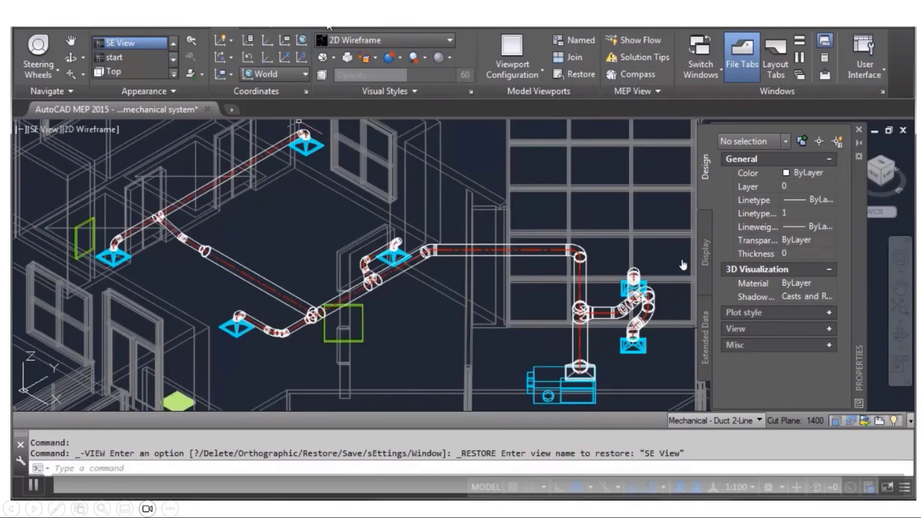
click(394, 42)
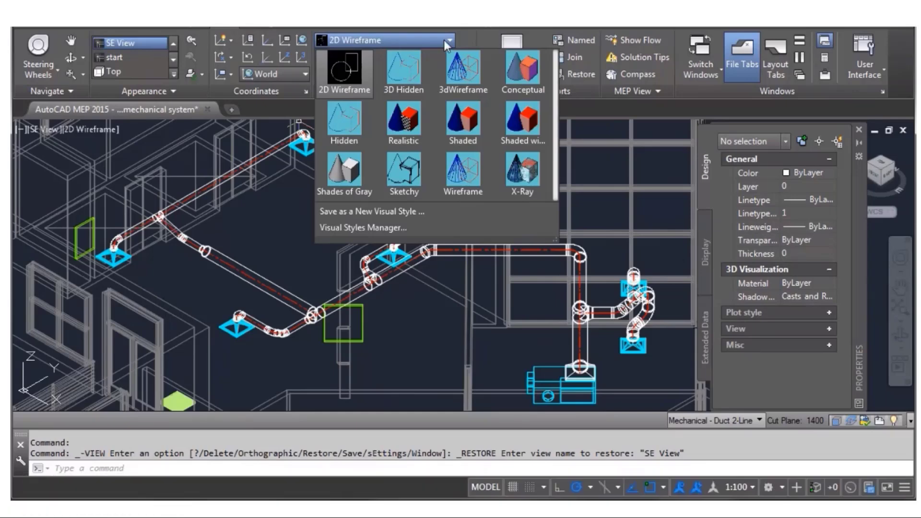
click(523, 74)
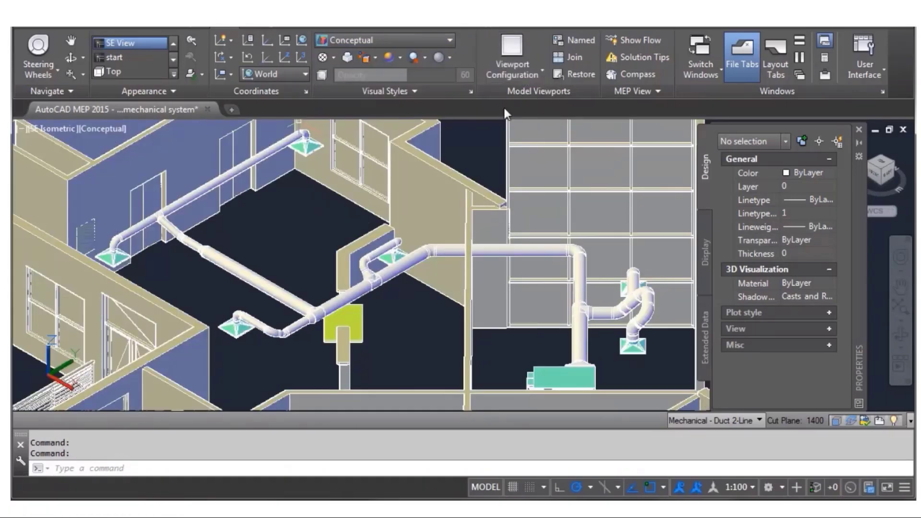